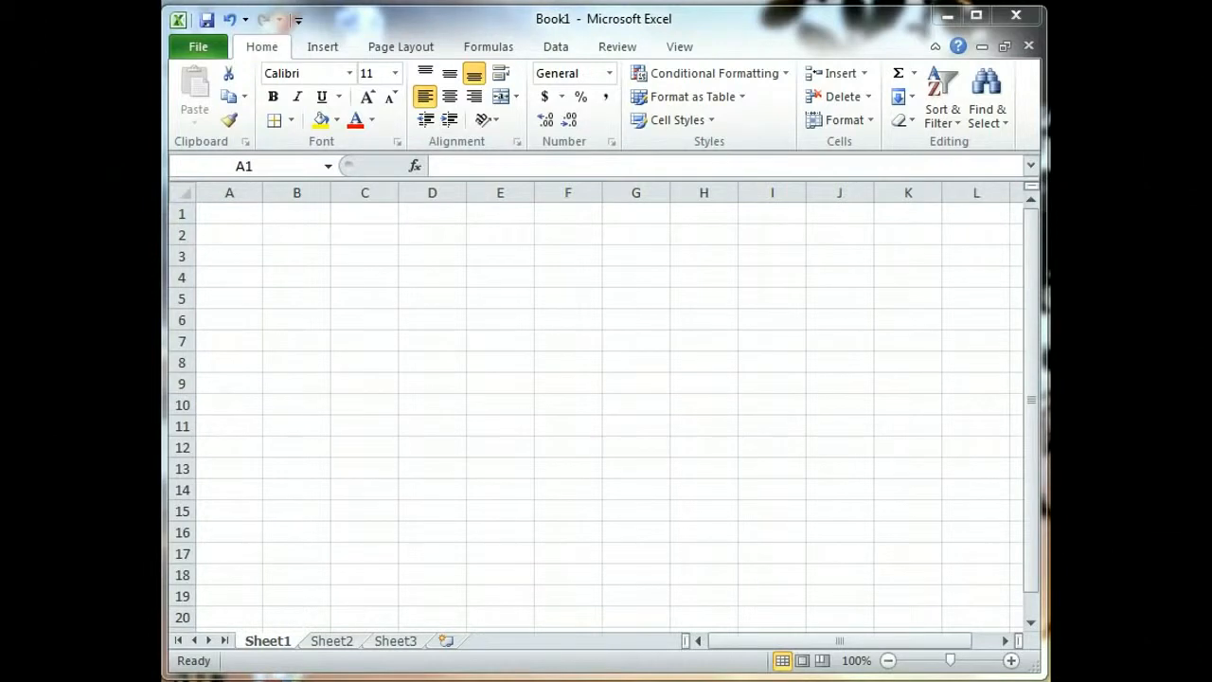
Step: Enter the title GENERAL JOURNAL in cell A1
click(220, 212)
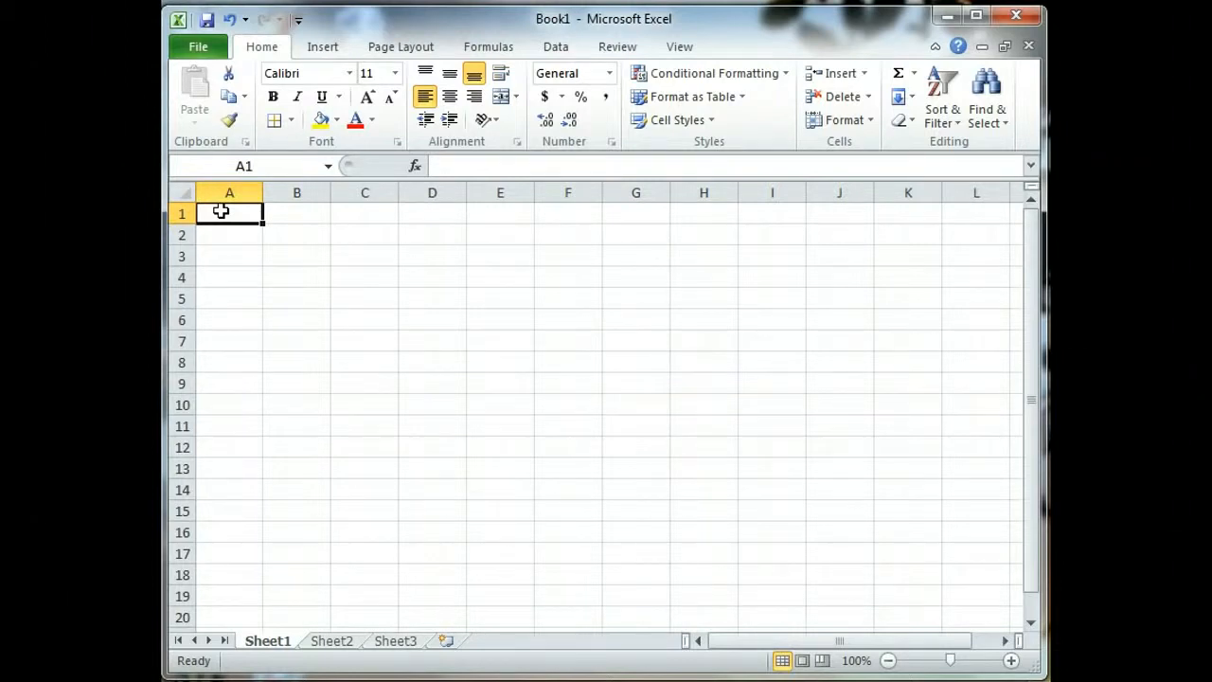
text(GE)
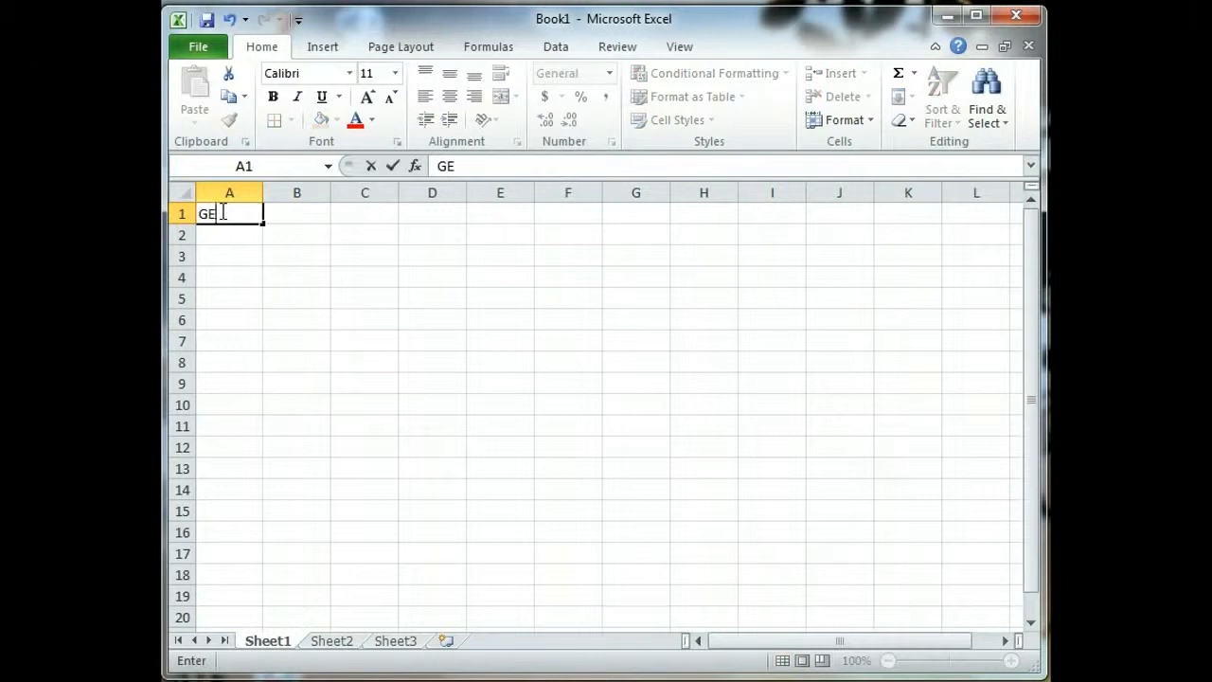
text(NERAL )
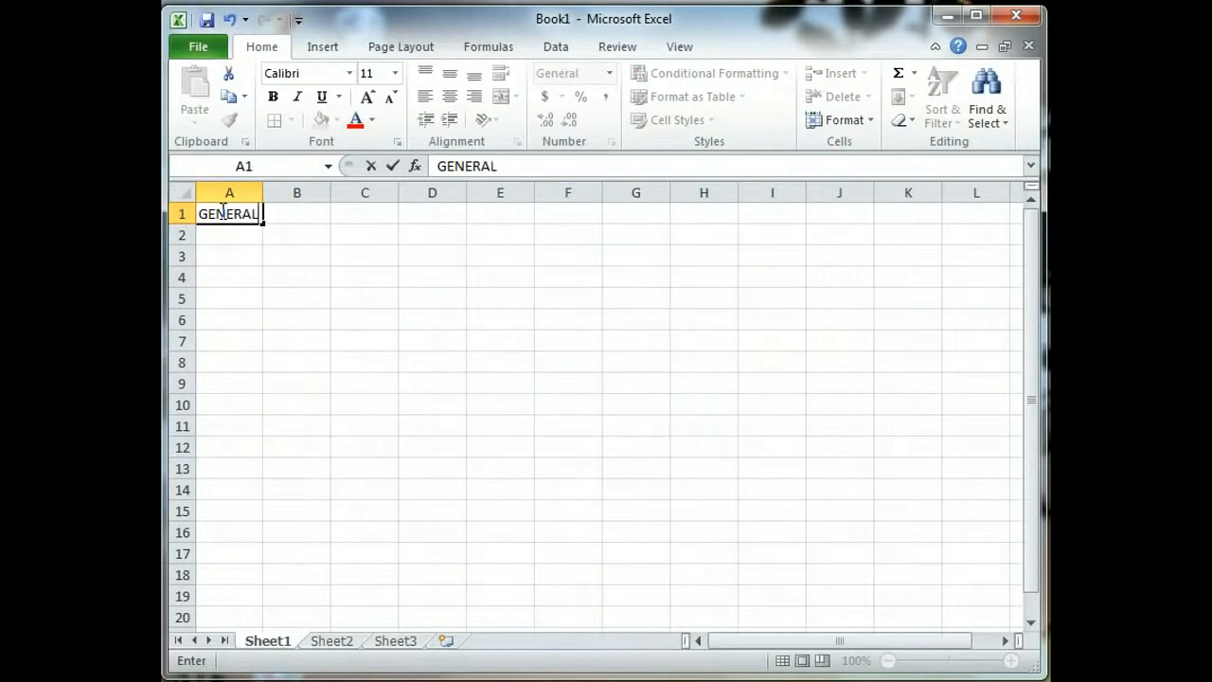
text(JOURNAL)
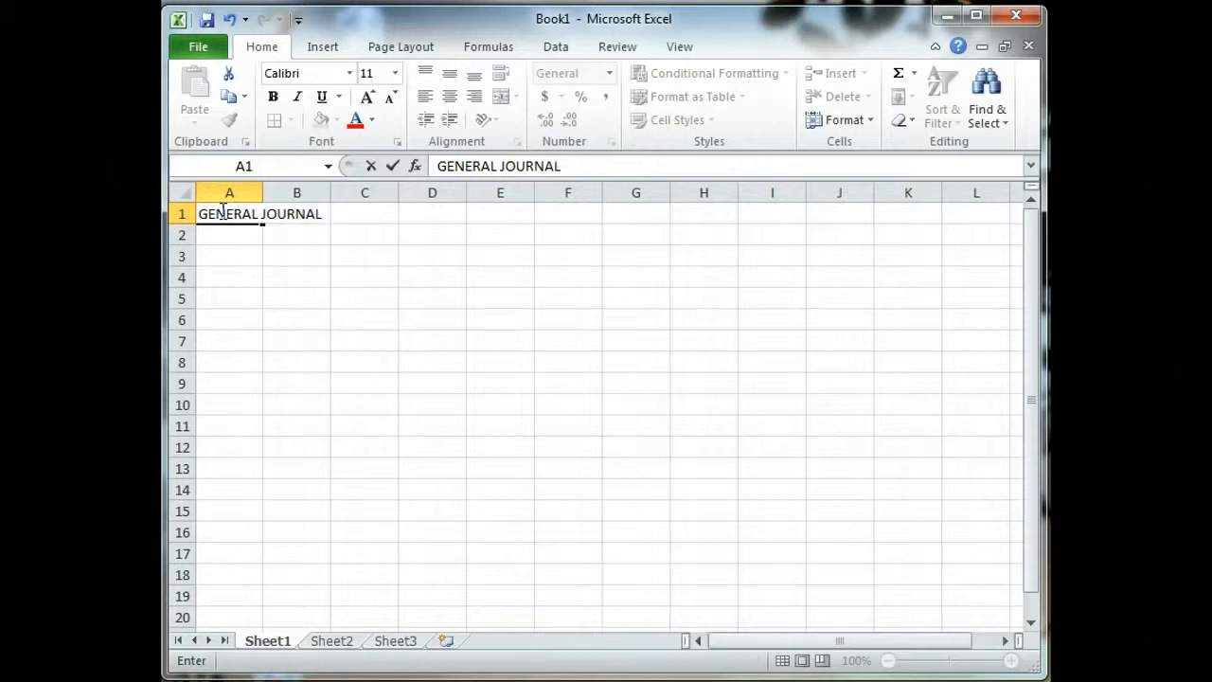
key(Return)
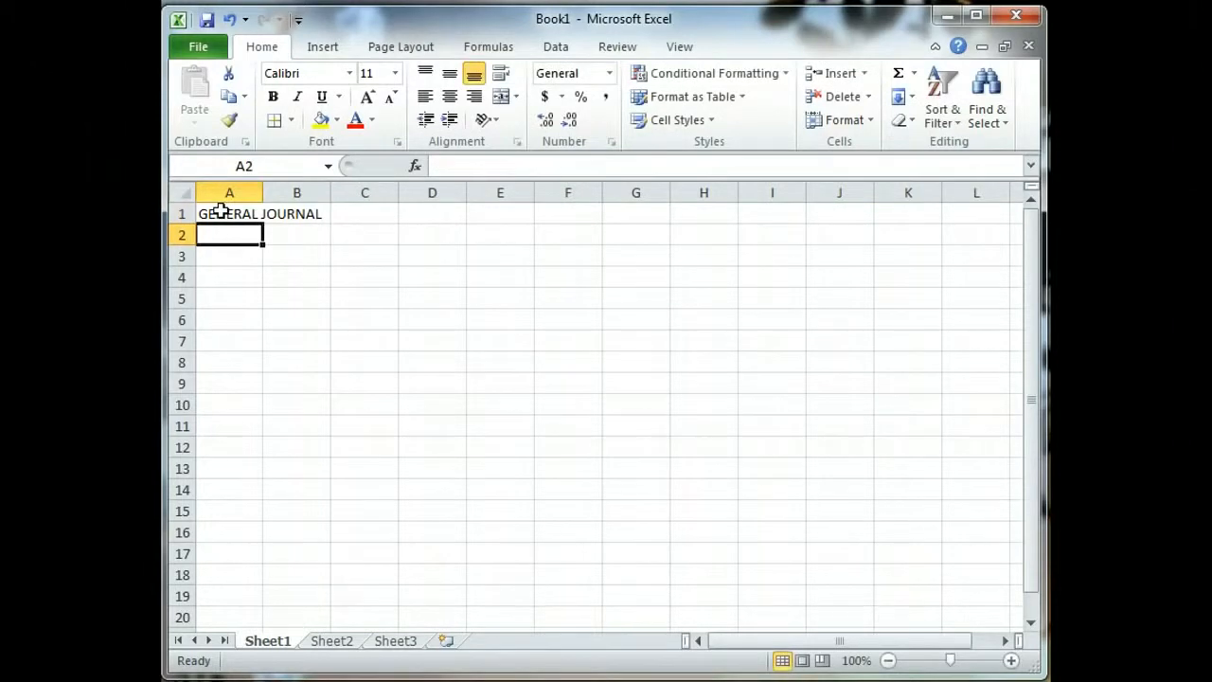
Step: Adjust column A's width to 8.00 by dragging its header border
click(220, 210)
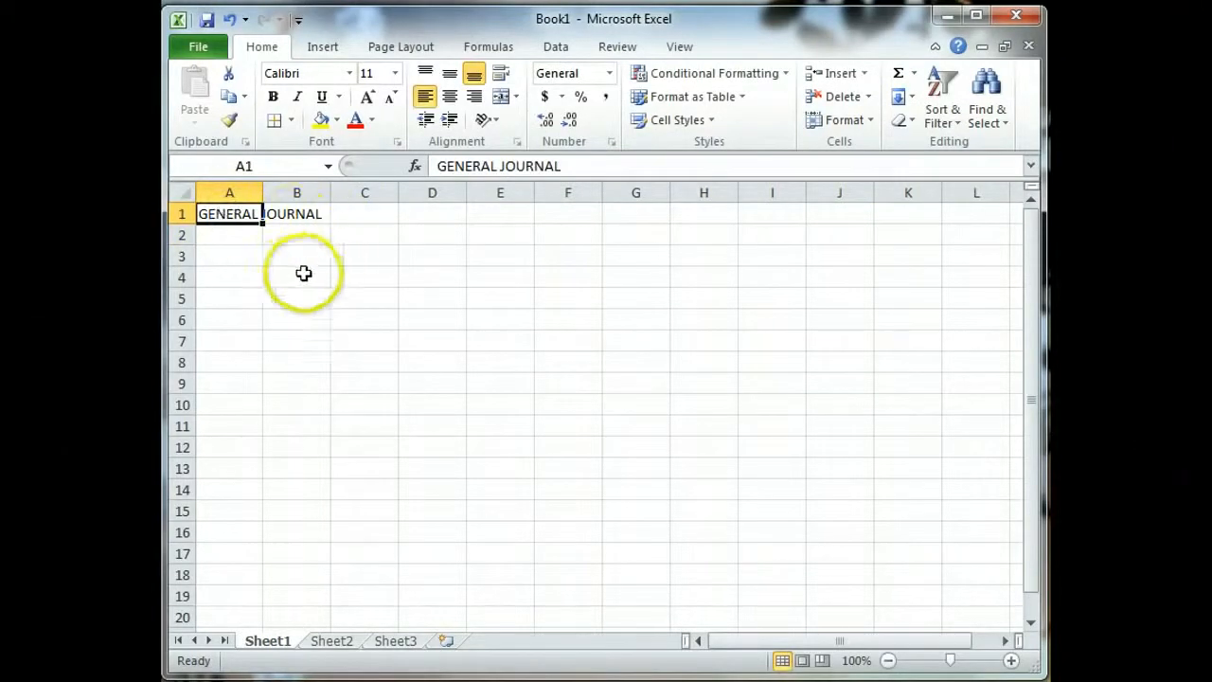
click(296, 214)
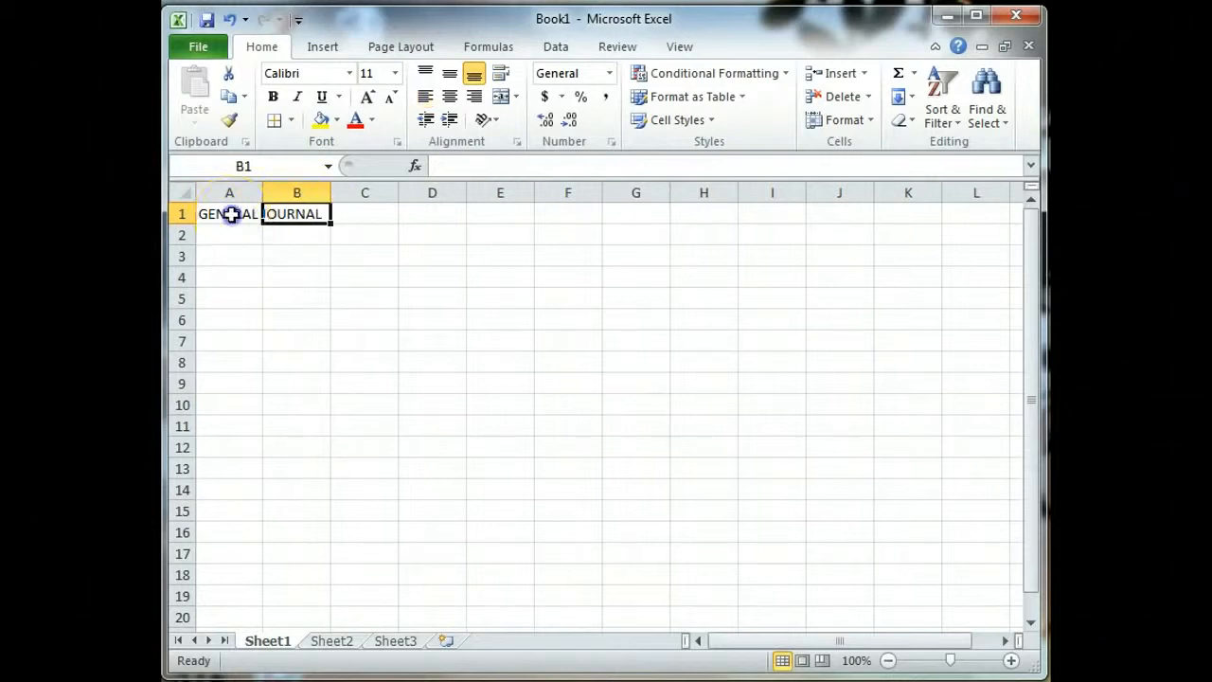
click(231, 214)
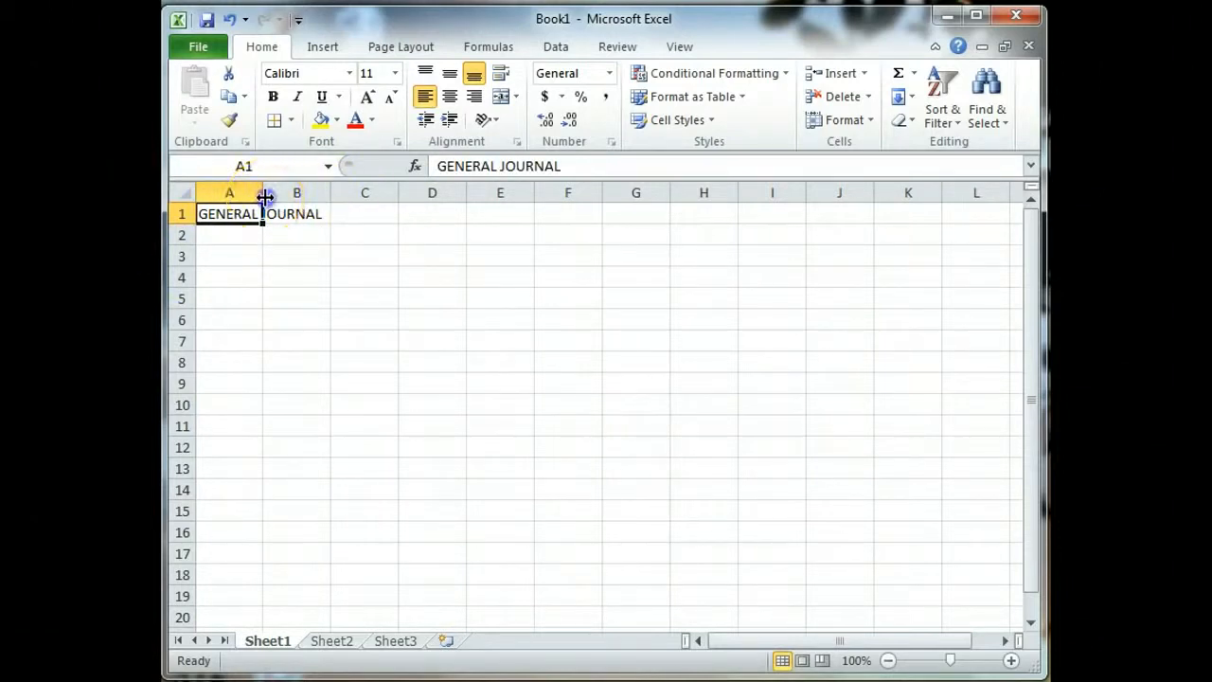
mouse_move(266, 196)
mouse_down()
mouse_move(322, 197)
mouse_move(260, 192)
mouse_up()
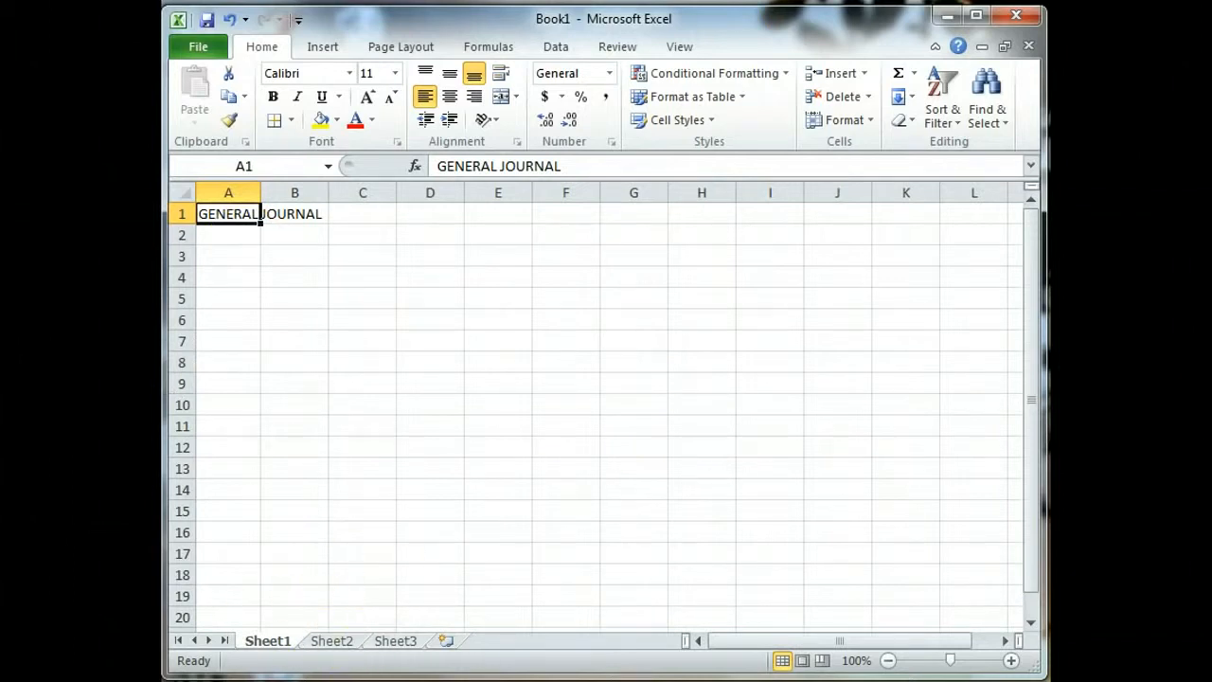
click(265, 626)
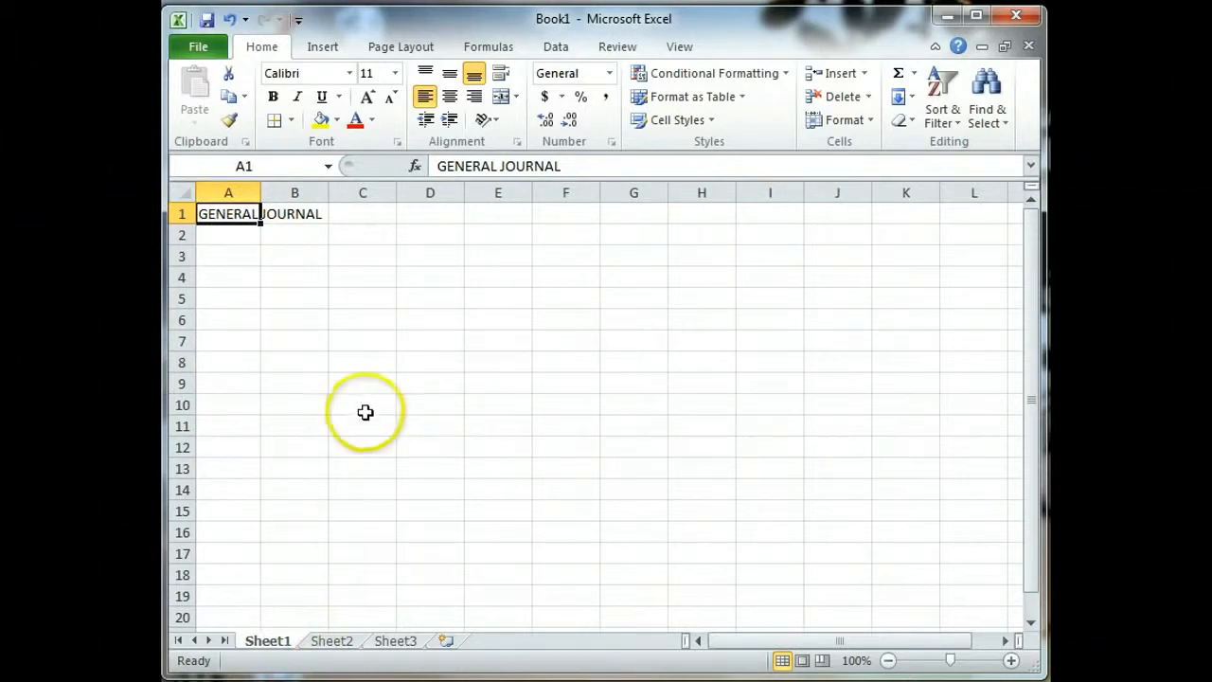
click(310, 236)
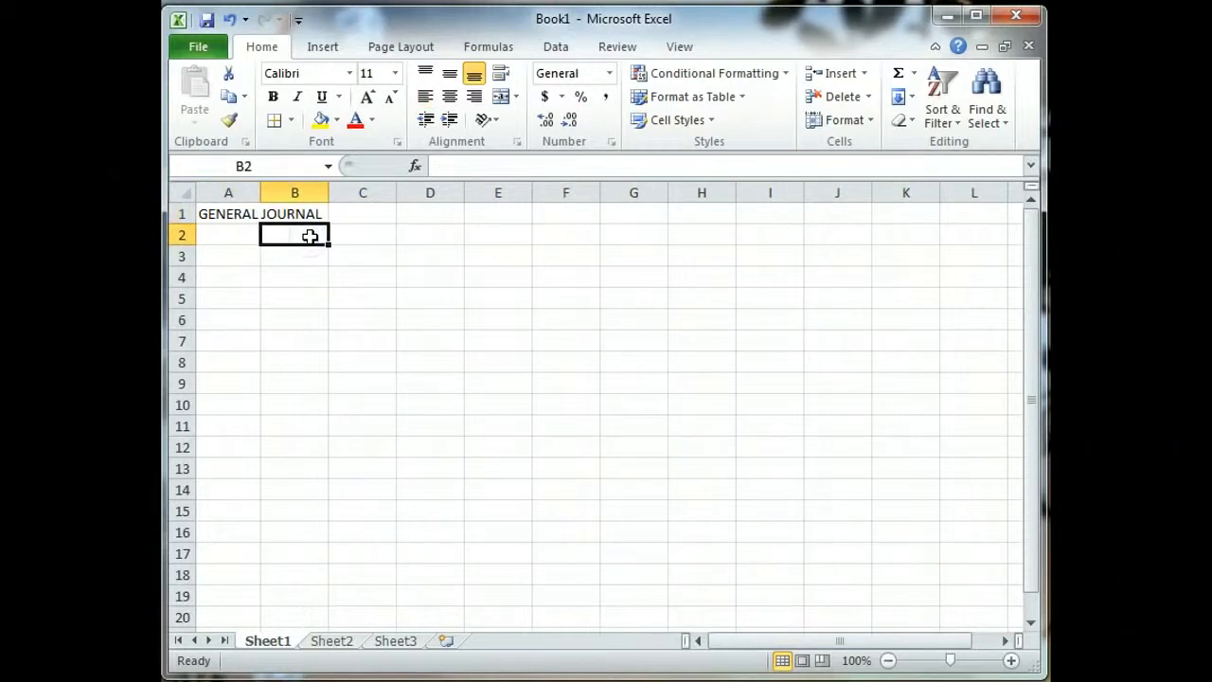
Step: Enter the DATE heading in B2, then the numbers 1 and 2 in A3 and A4
text(DATE)
key(Return)
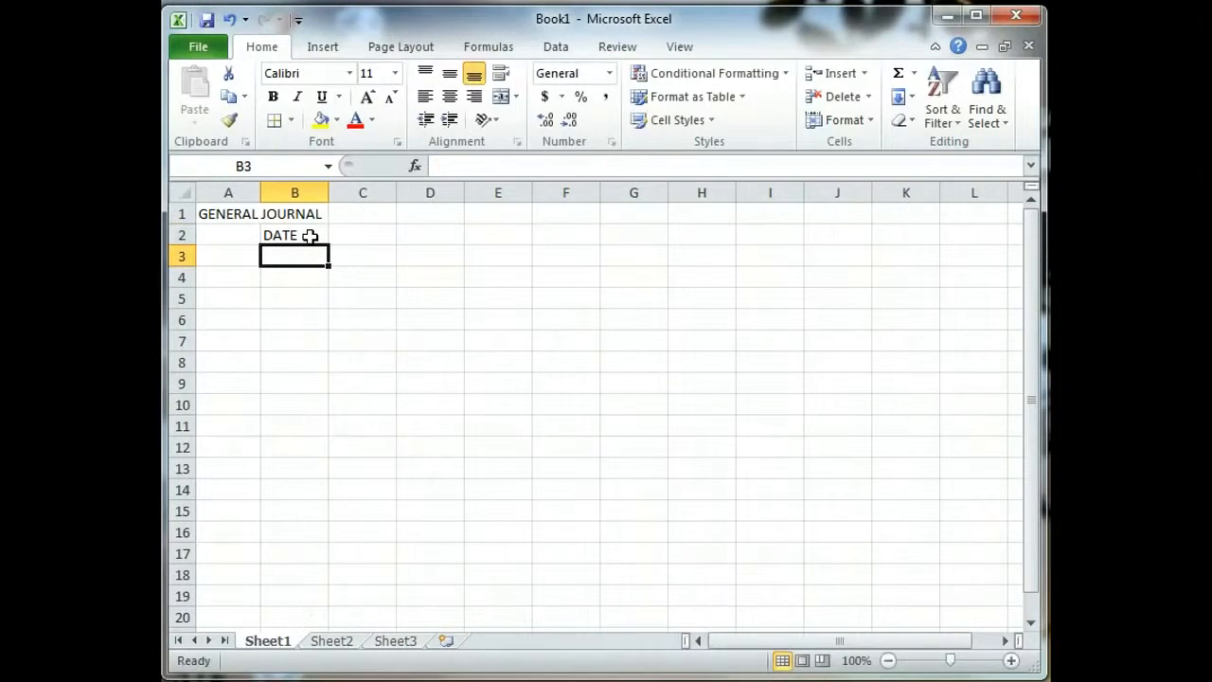
key(Left)
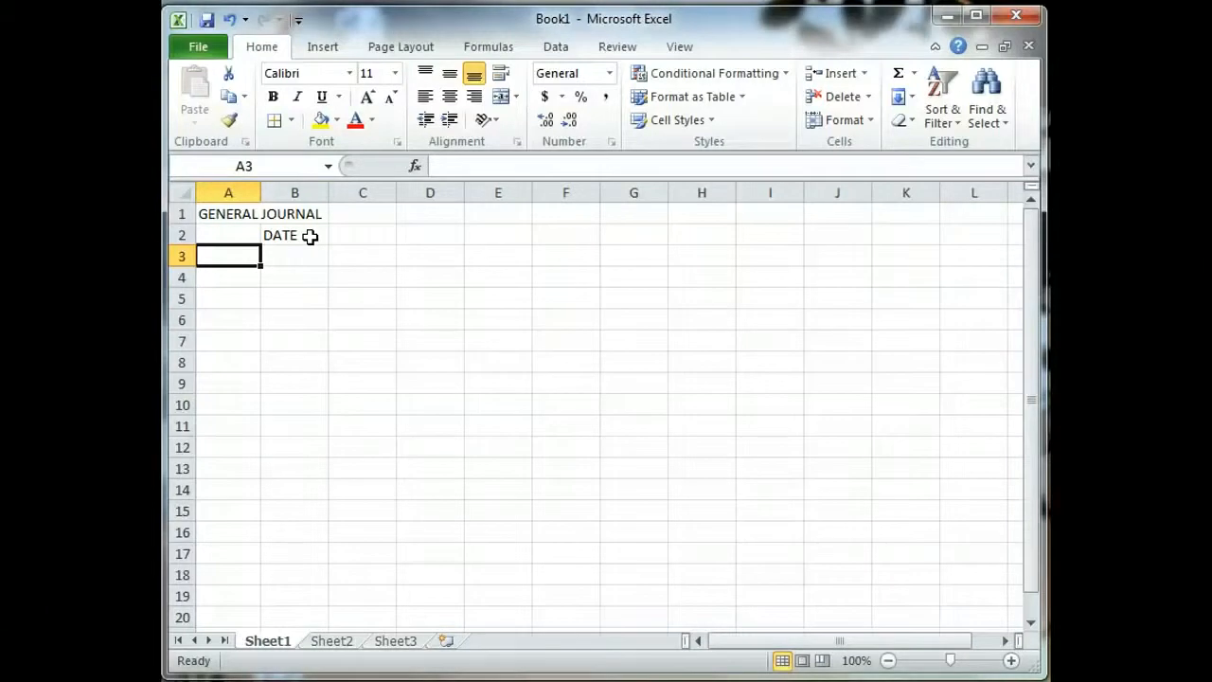
text(1)
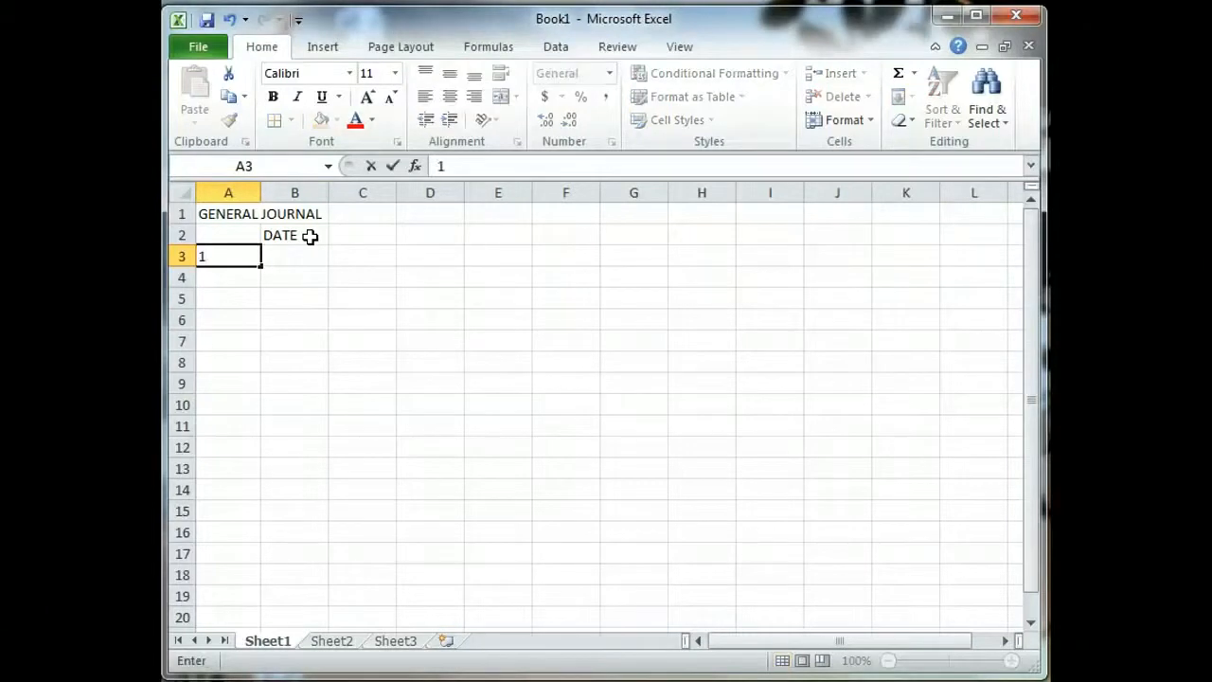
key(Return)
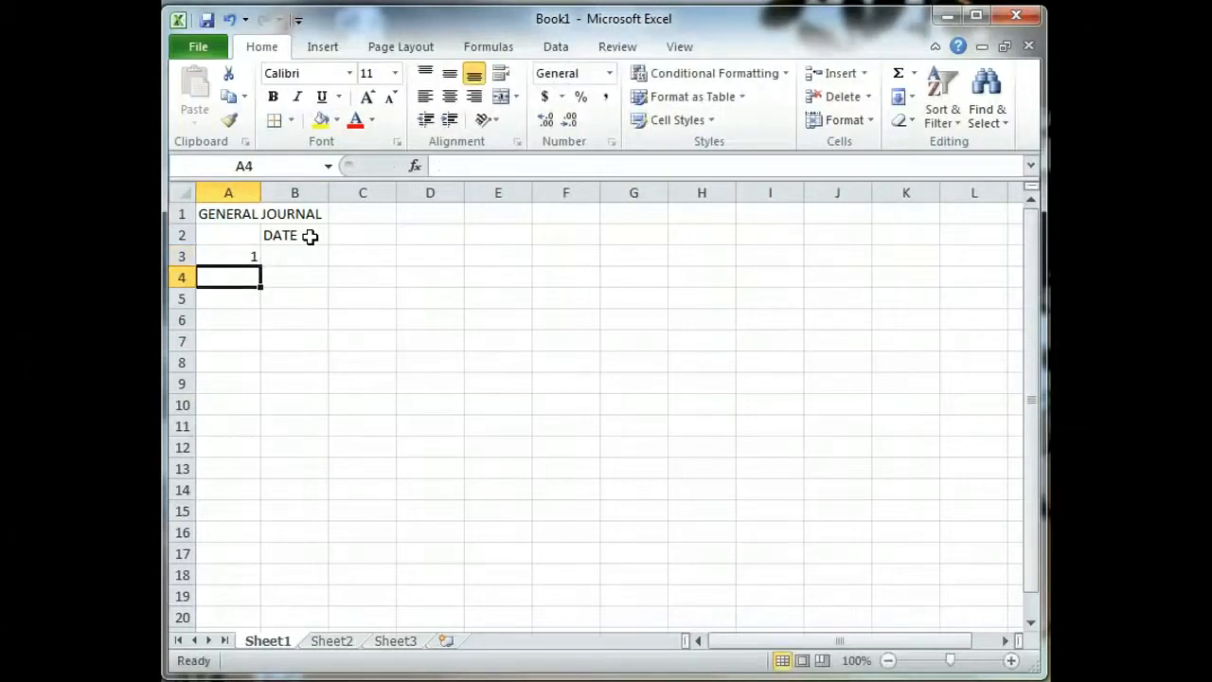
text(2)
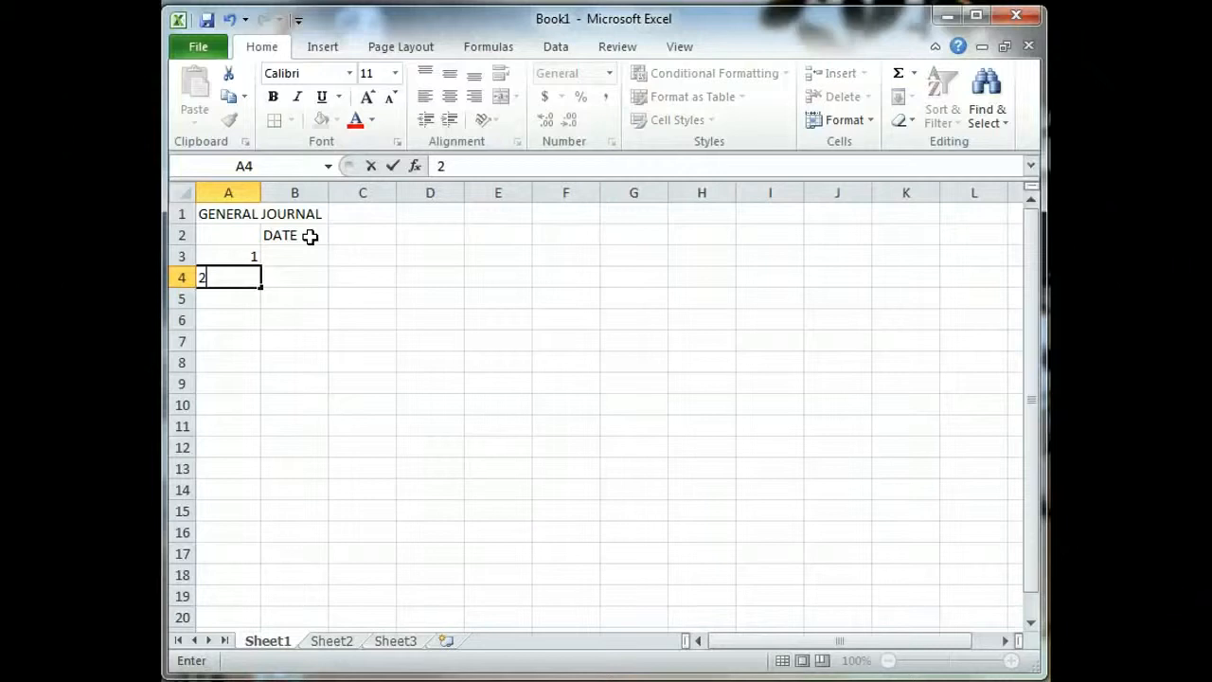
key(Return)
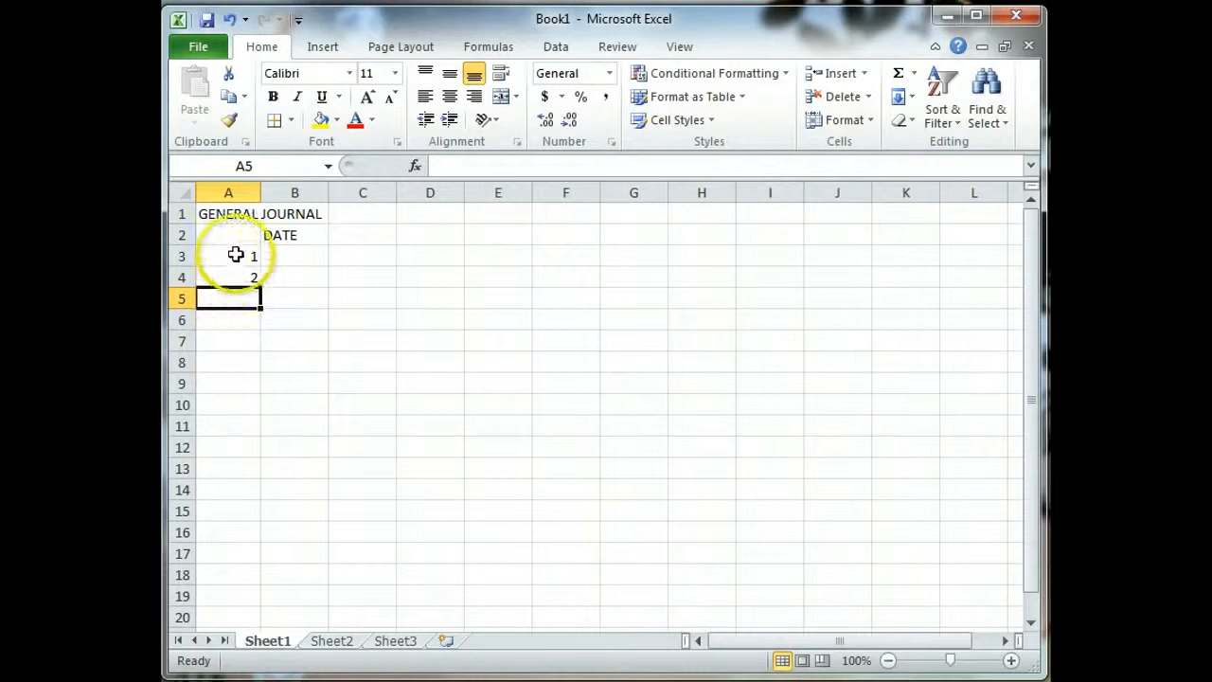
Step: Fill the column A numbering from 1 through 34, down to row 36, using the fill handle
drag(230, 252, 230, 270)
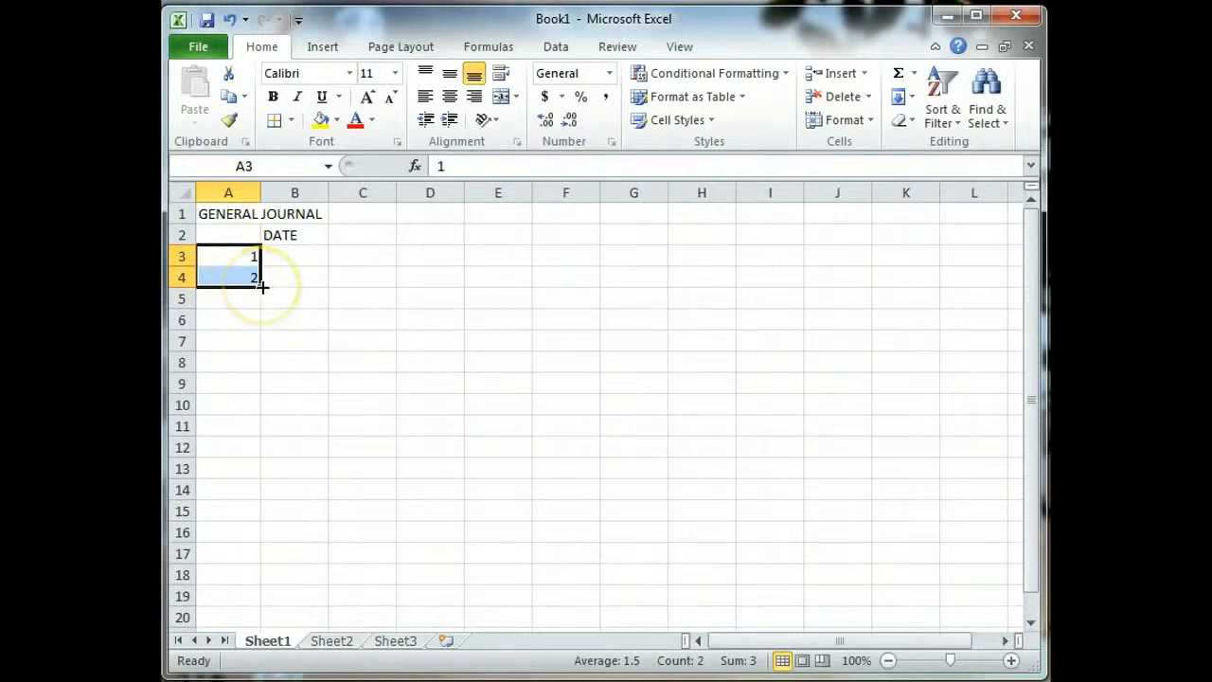
drag(262, 286, 259, 566)
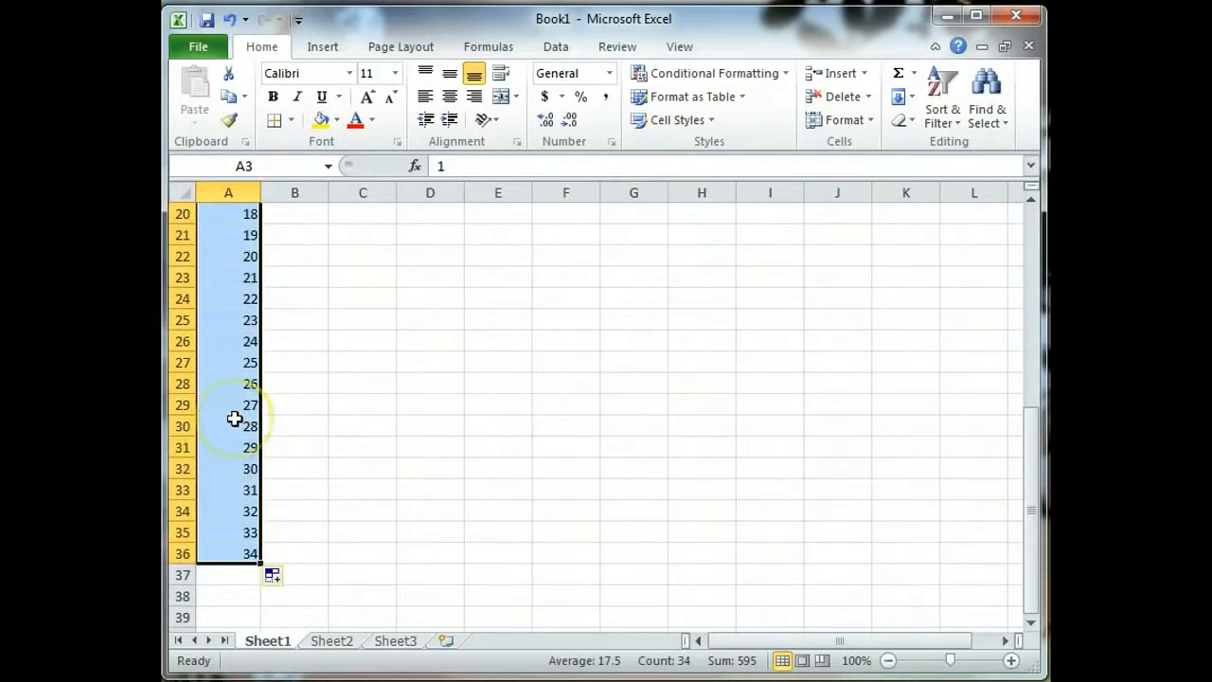
scroll(233, 419, up, 6)
click(233, 384)
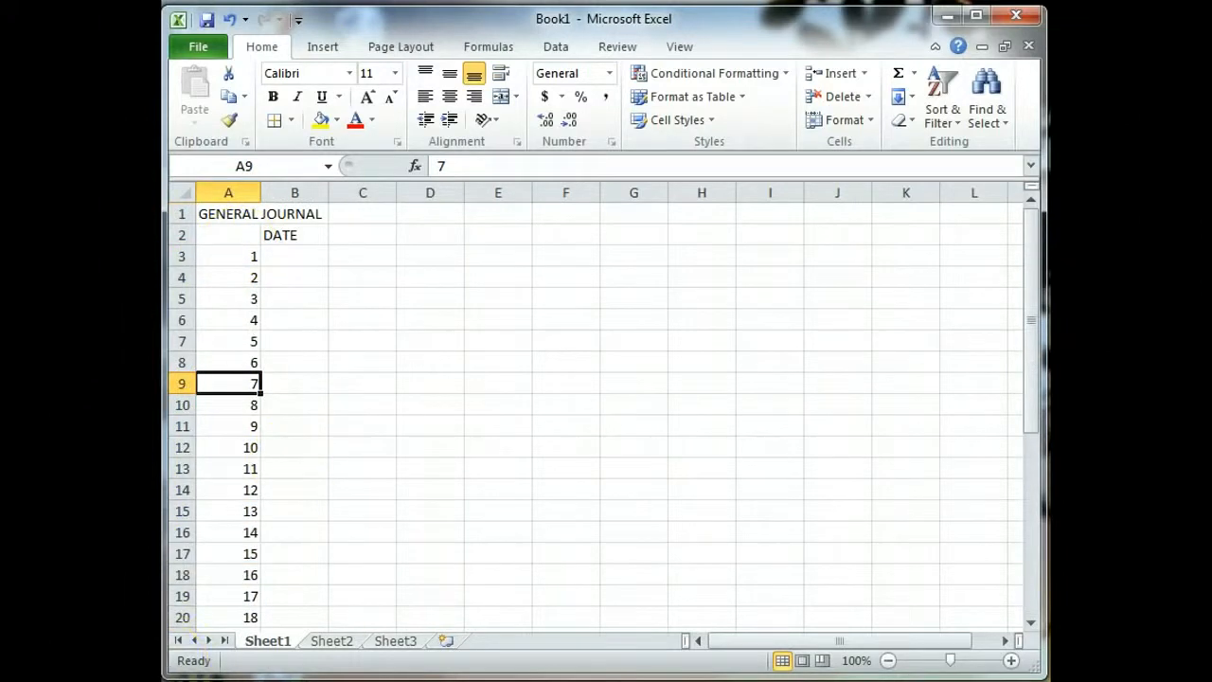
scroll(275, 312, down, 2)
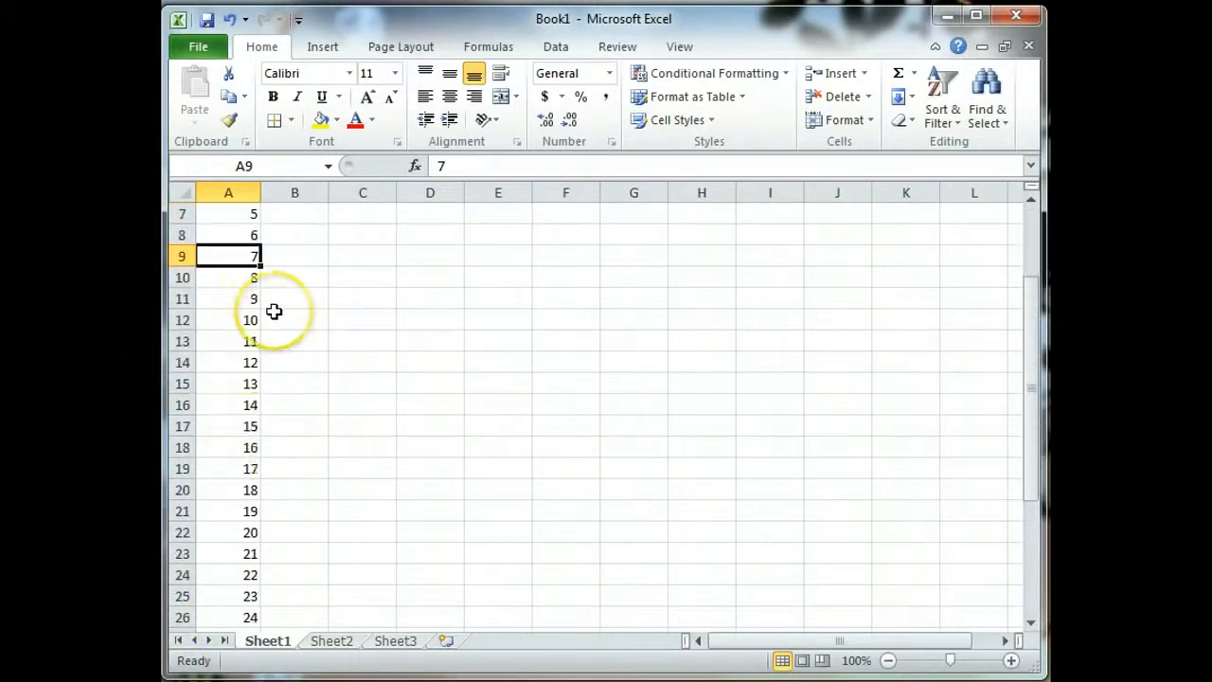
scroll(247, 431, up, 2)
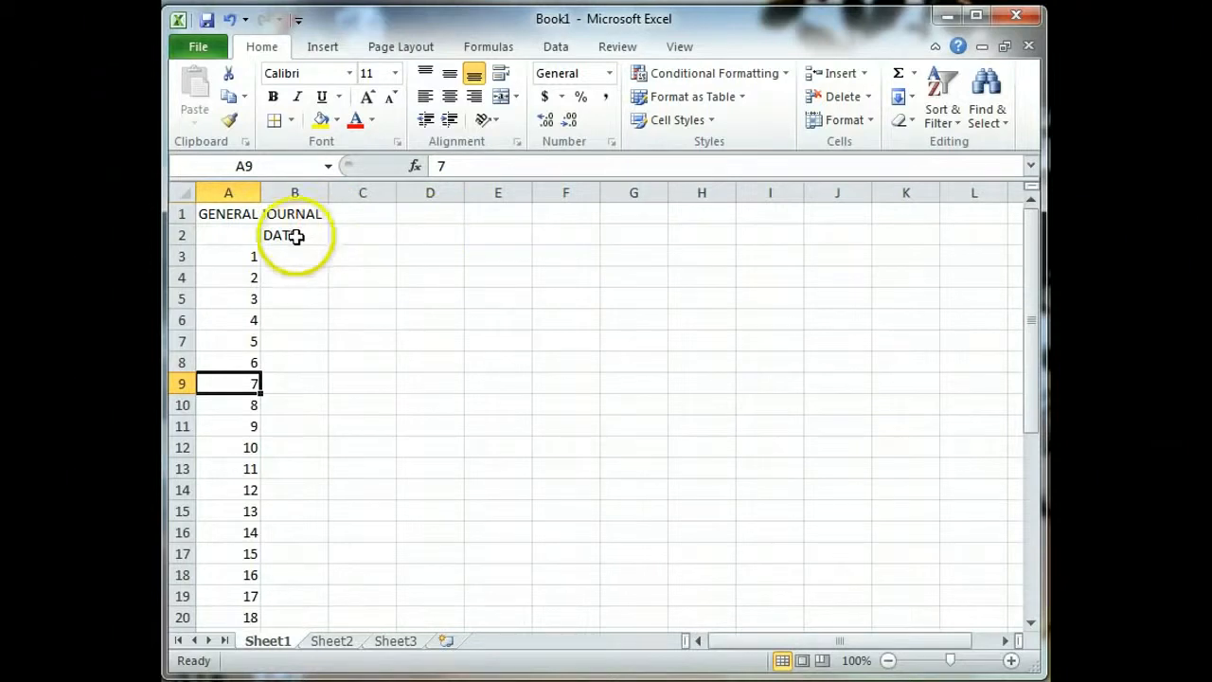
Step: Enter the headings DESCRIPTION in C2 and POST REF. in D2
click(380, 238)
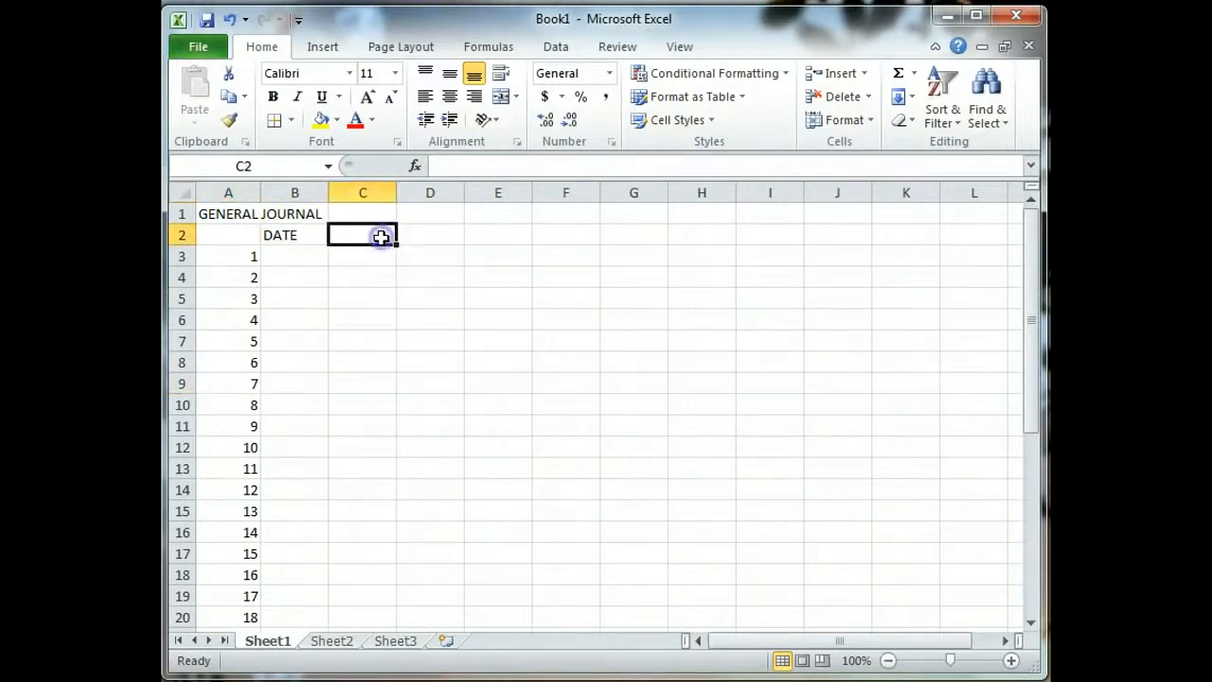
click(435, 237)
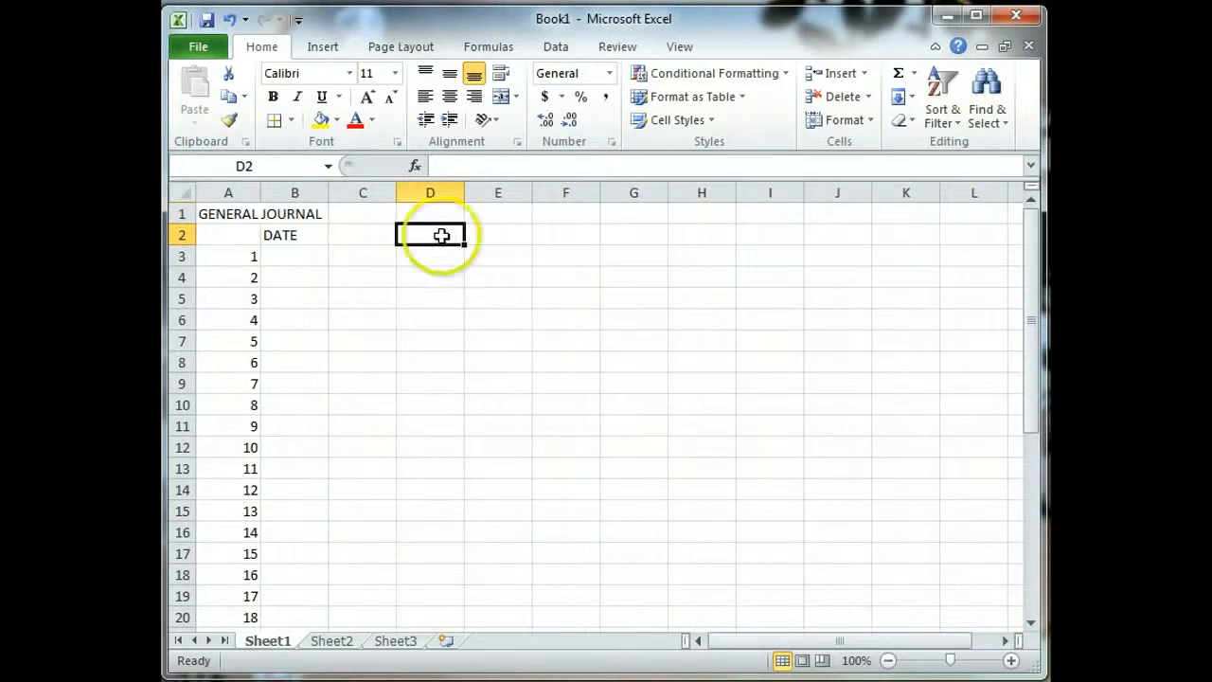
click(481, 236)
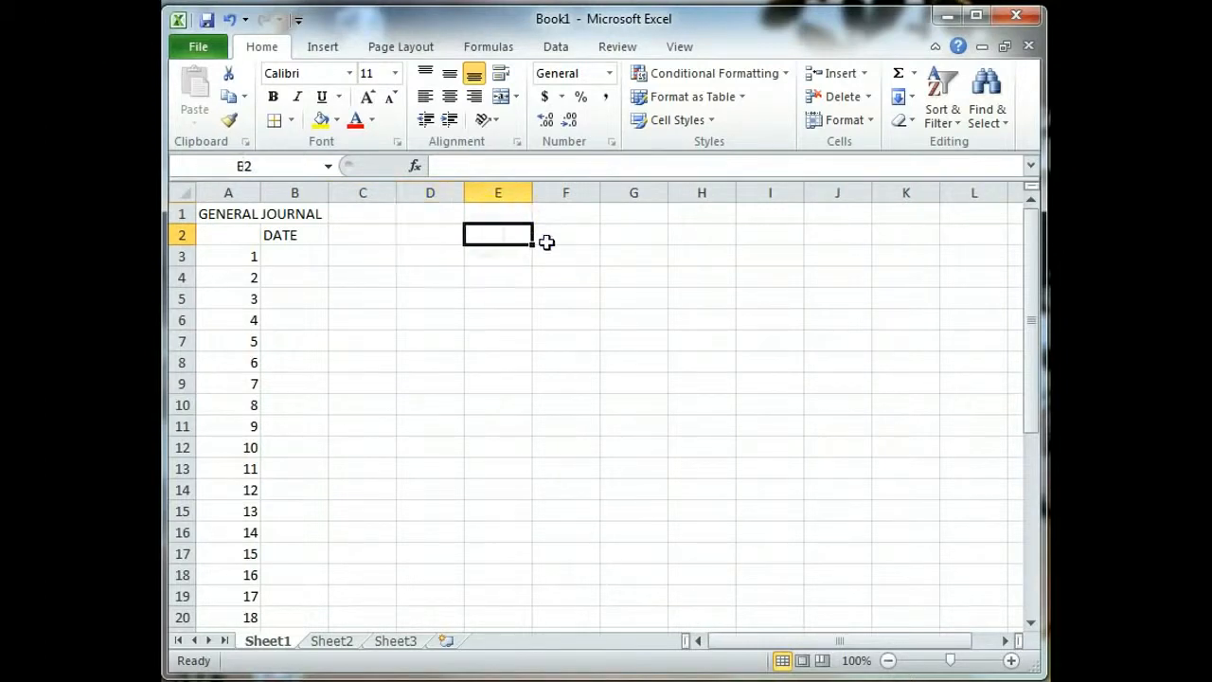
click(544, 242)
click(357, 239)
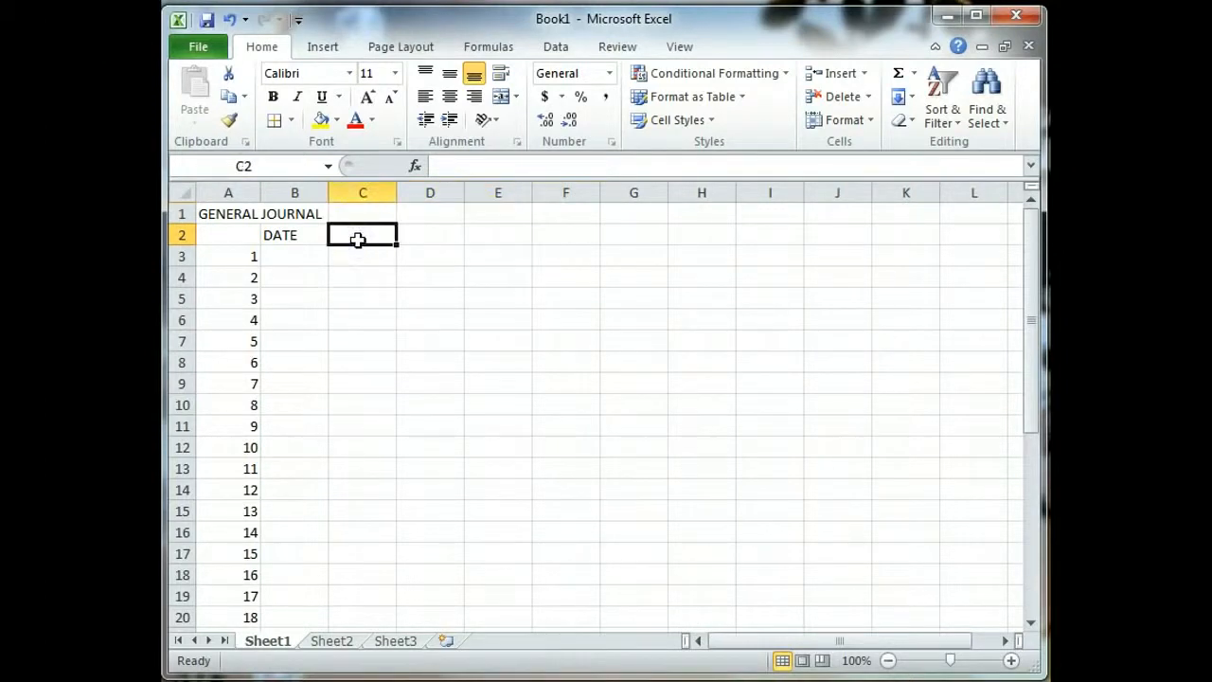
text(DE)
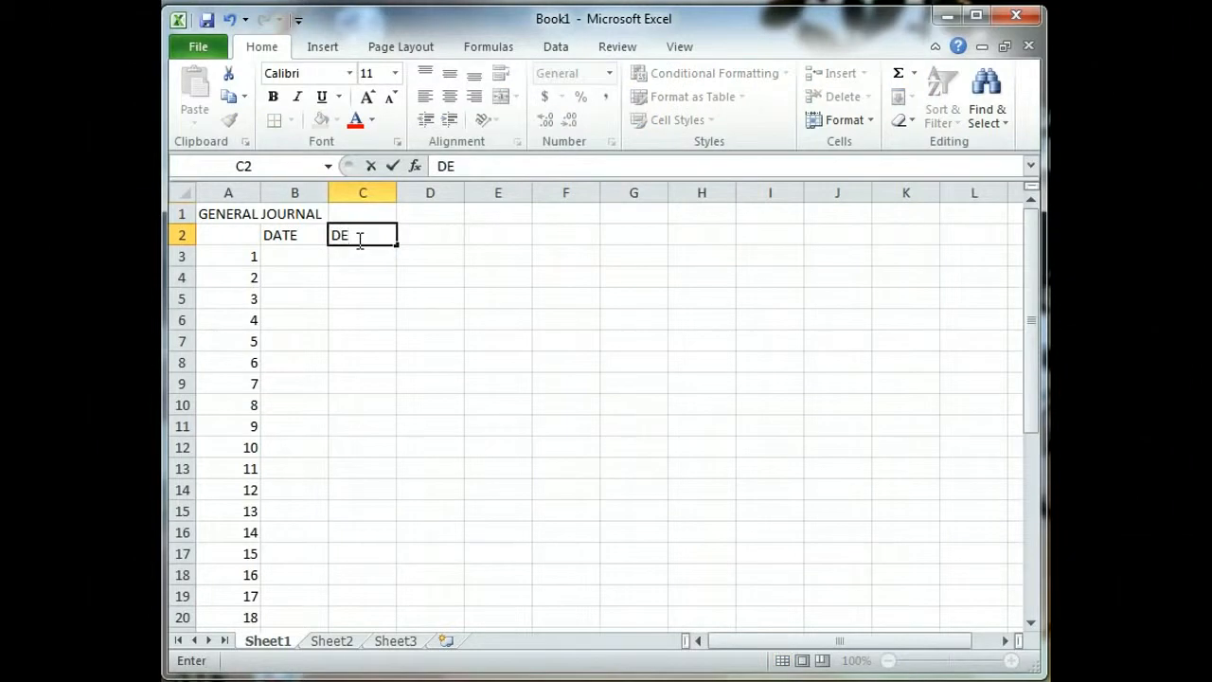
text(SCRIPTION)
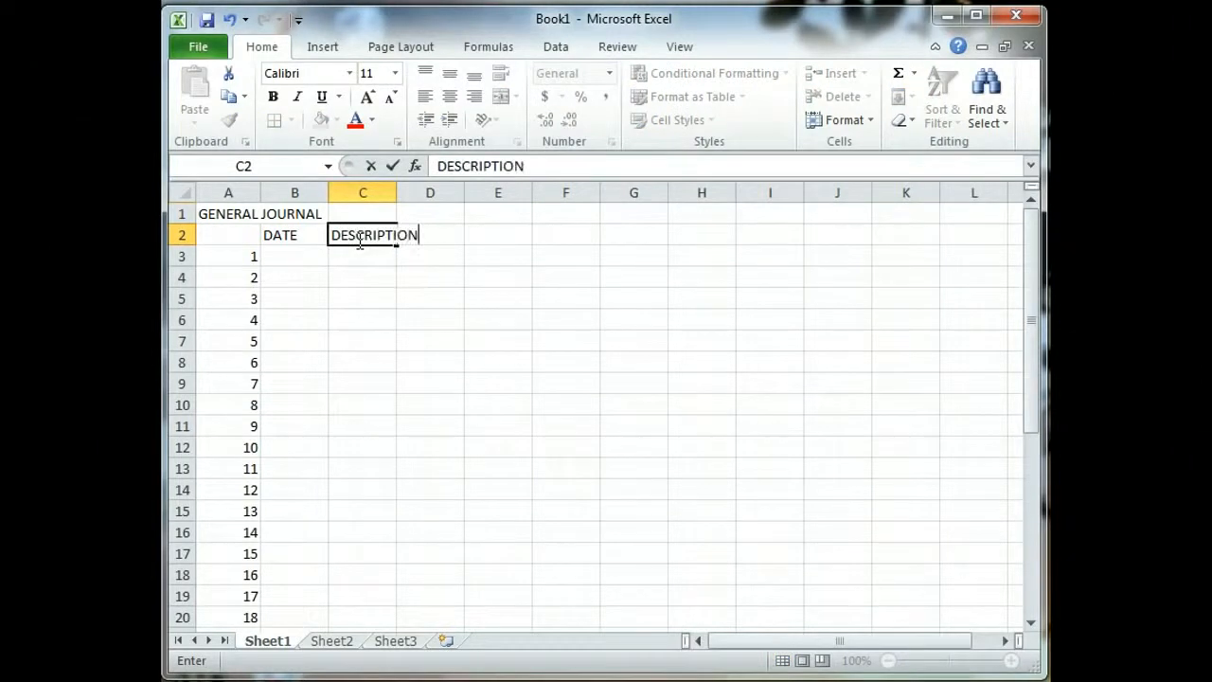
key(Tab)
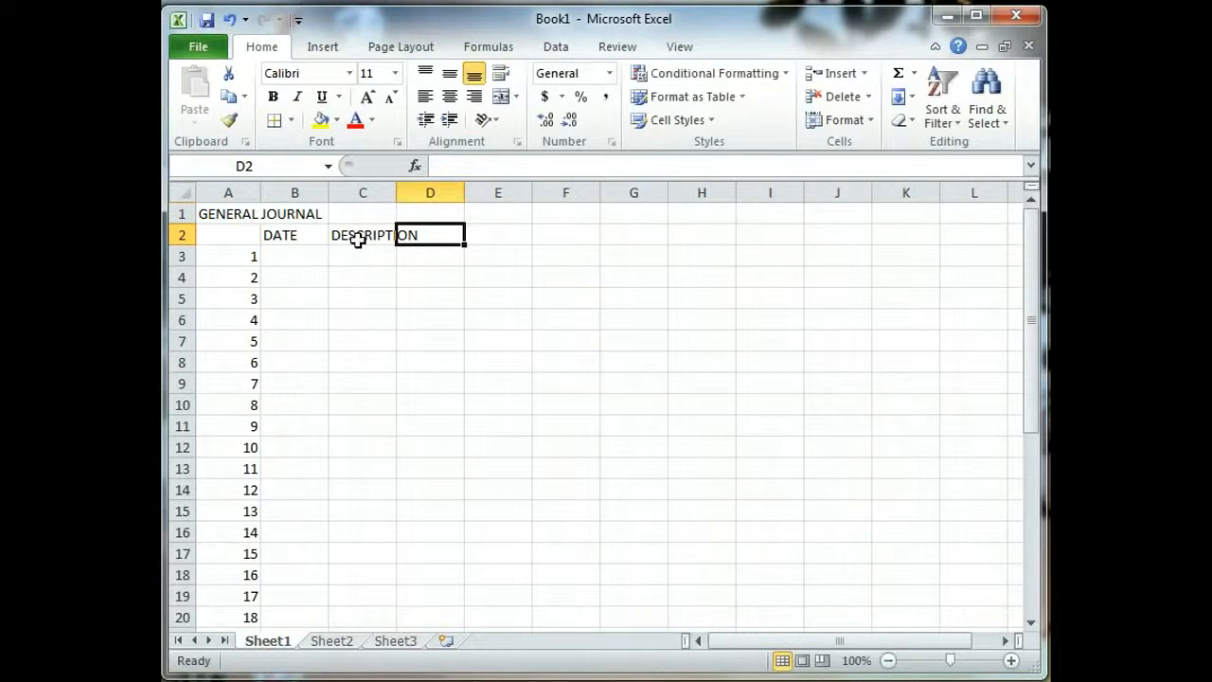
text(POST)
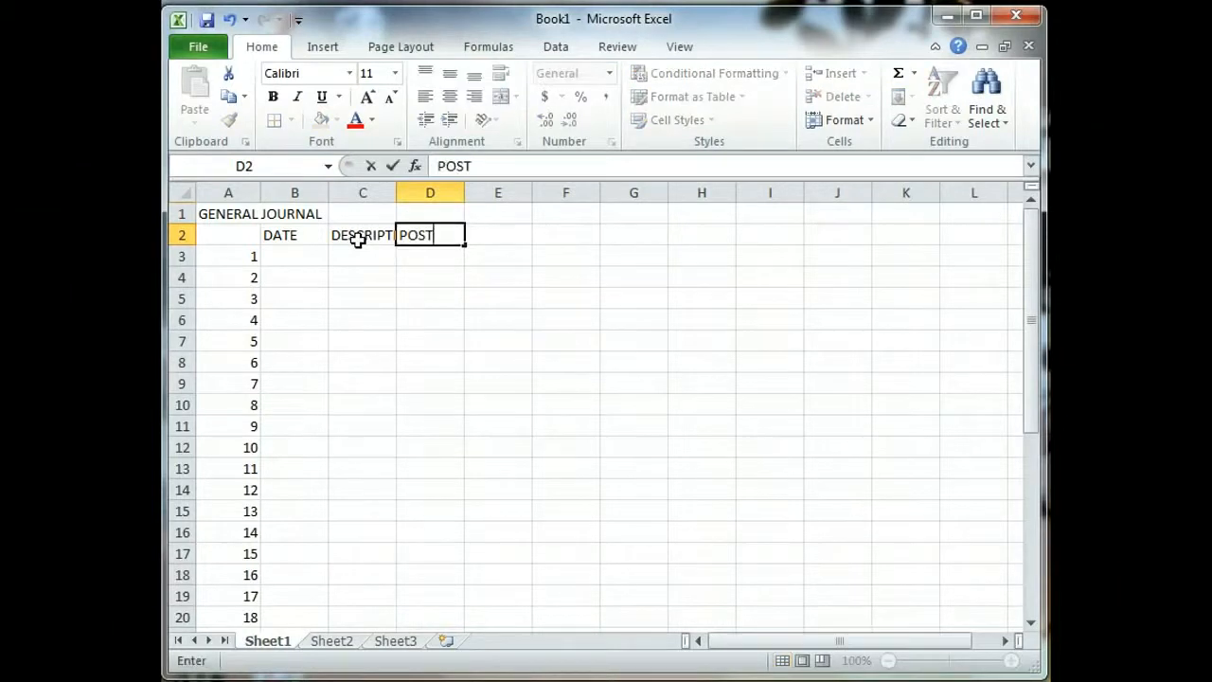
text( REF.)
key(Tab)
Step: Enter DEBIT in E2 and CREDIT in F2, correcting the CRECIT typo
text(DEBIT)
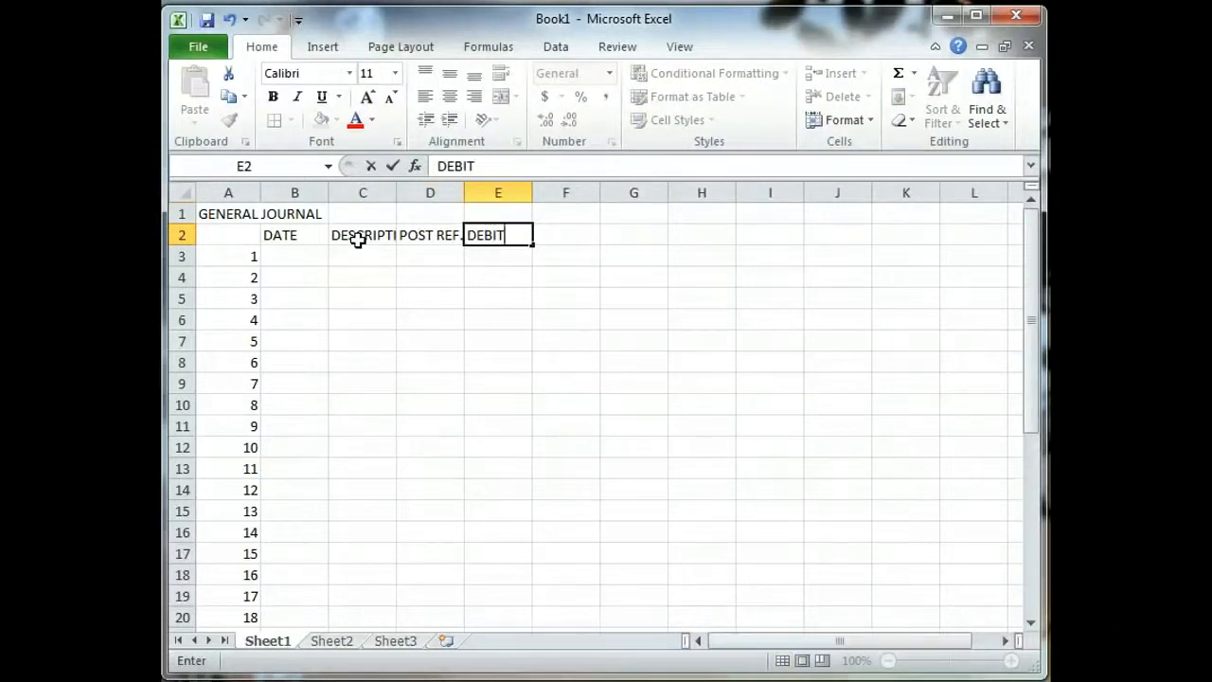
key(Tab)
text(CRECIT)
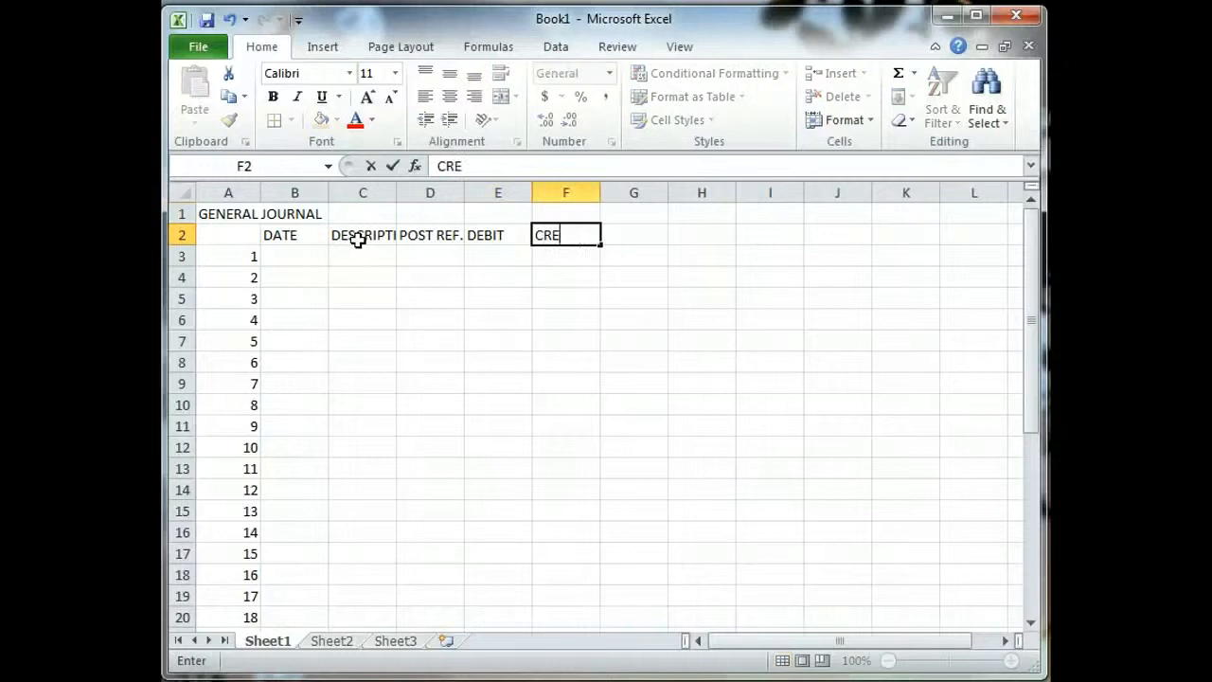
key(BackSpace)
key(BackSpace)
key(BackSpace)
key(BackSpace)
text(EDIT)
key(Return)
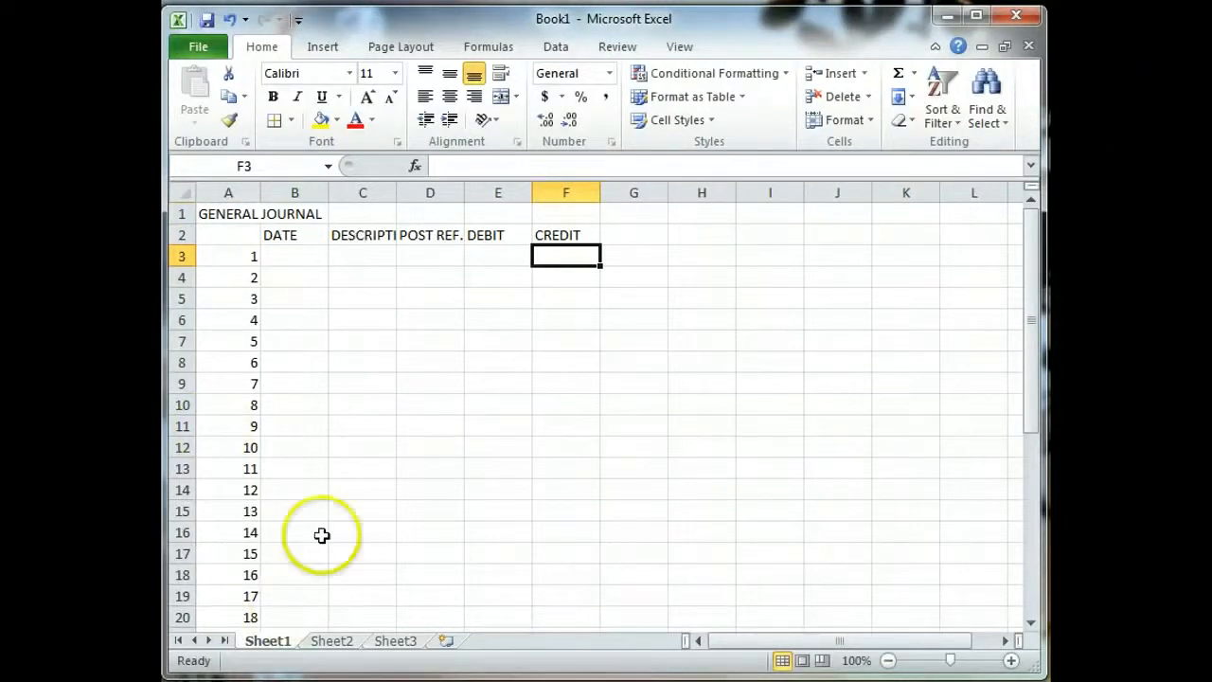
Step: Widen column C to about 17 characters so DESCRIPTION fits
click(378, 239)
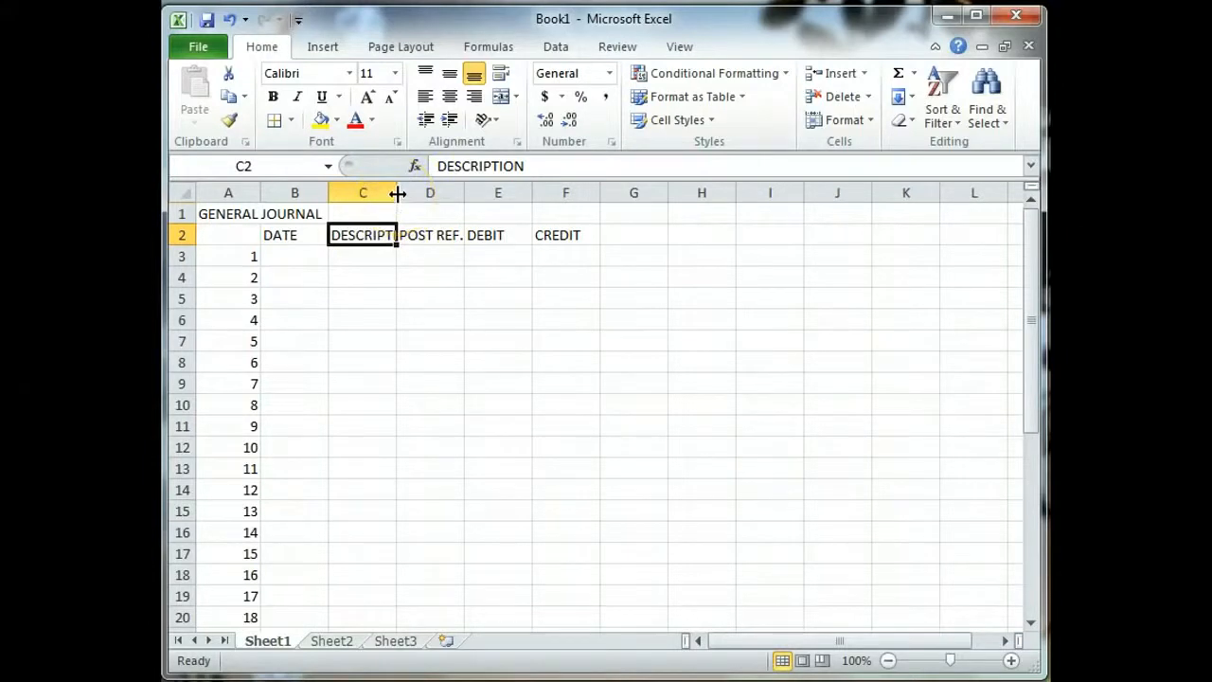
drag(398, 194, 398, 193)
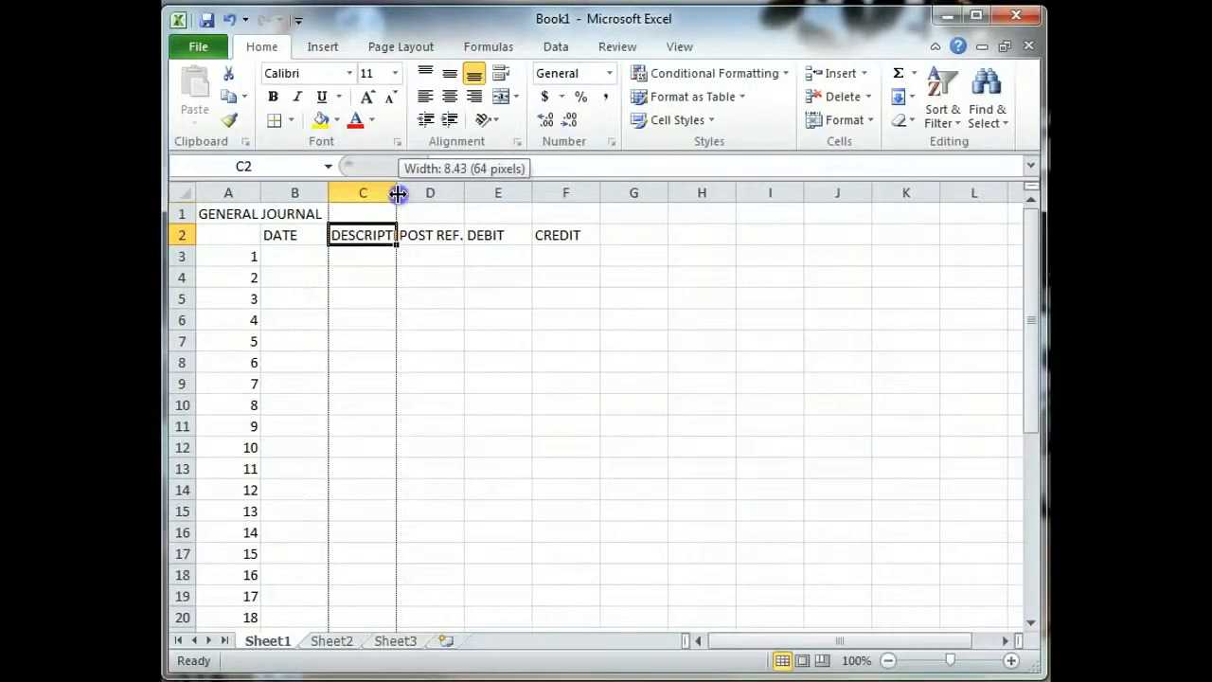
drag(398, 193, 679, 175)
drag(674, 174, 671, 174)
click(551, 231)
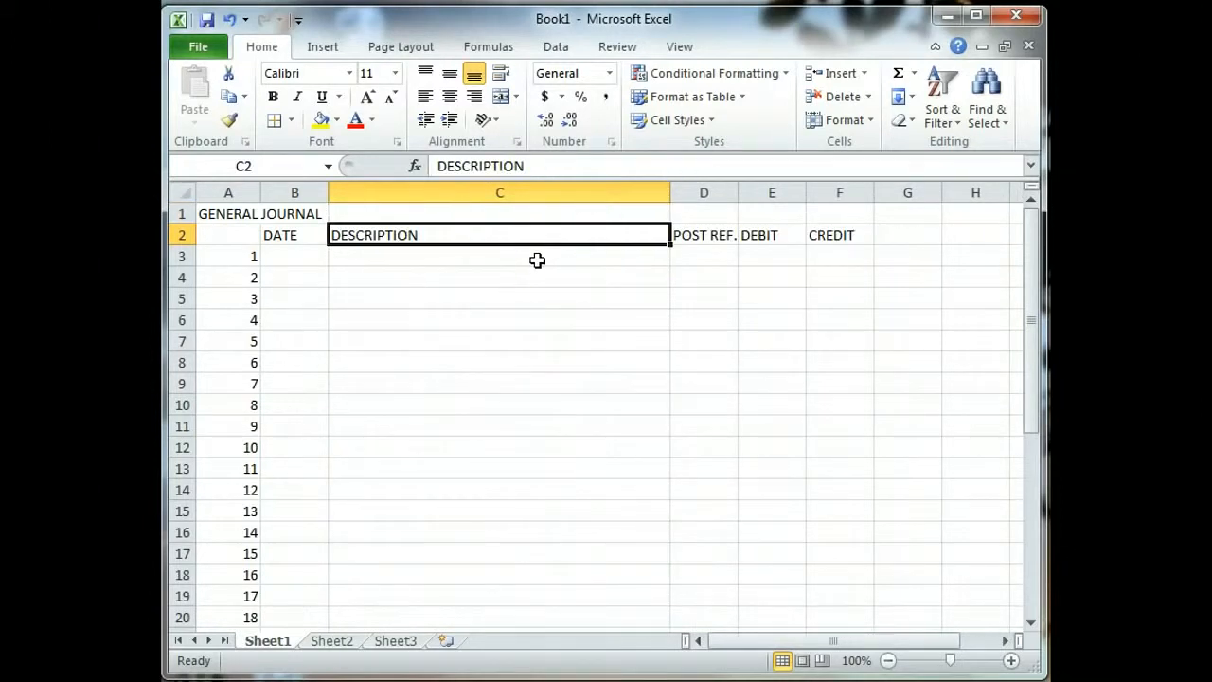
click(537, 261)
Step: Widen the DEBIT column and choose a double line style for drawing borders
drag(740, 189, 974, 196)
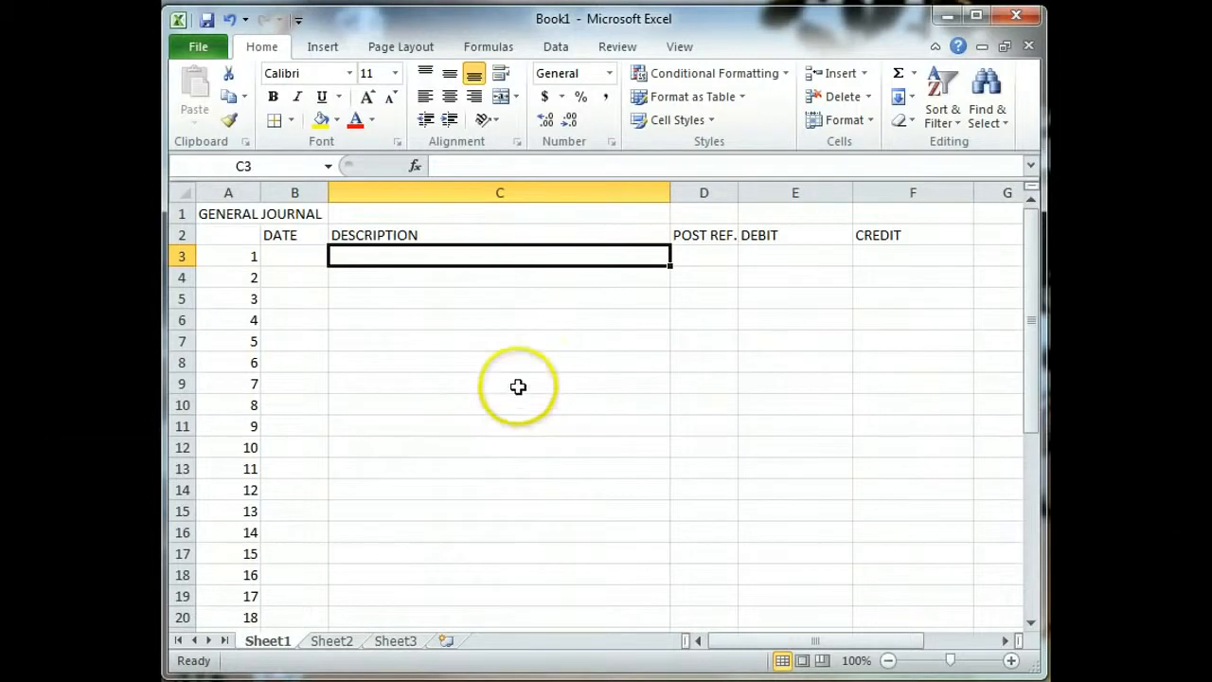
click(292, 121)
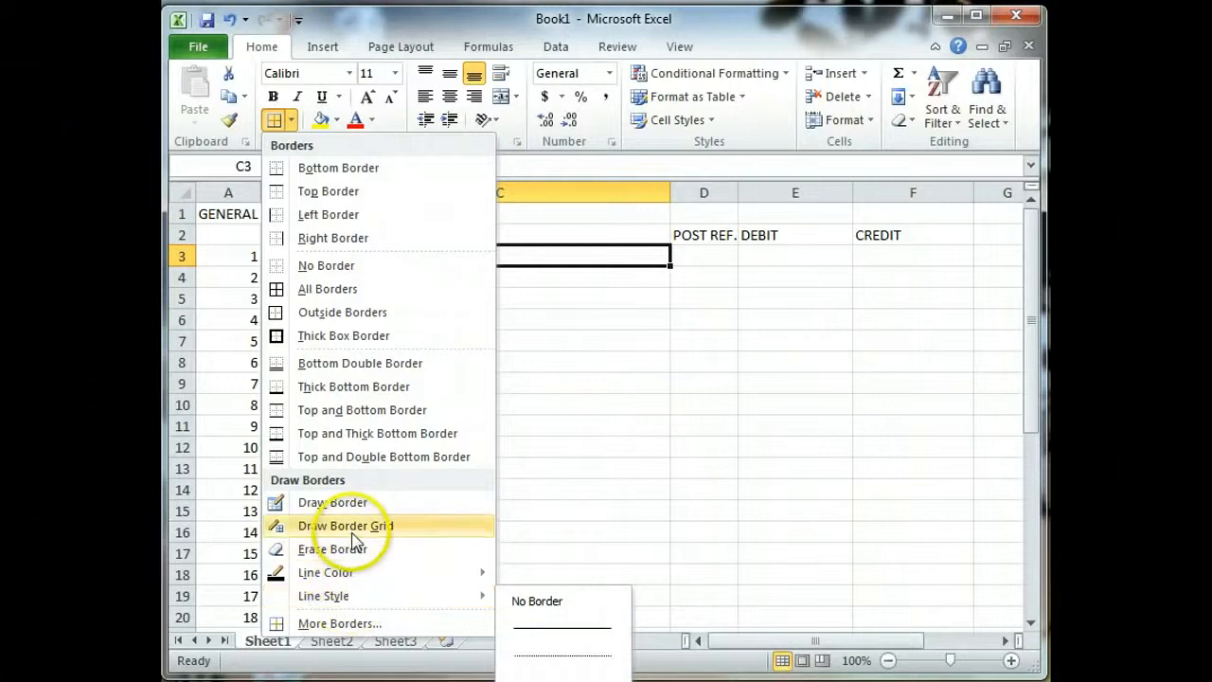
mouse_move(349, 574)
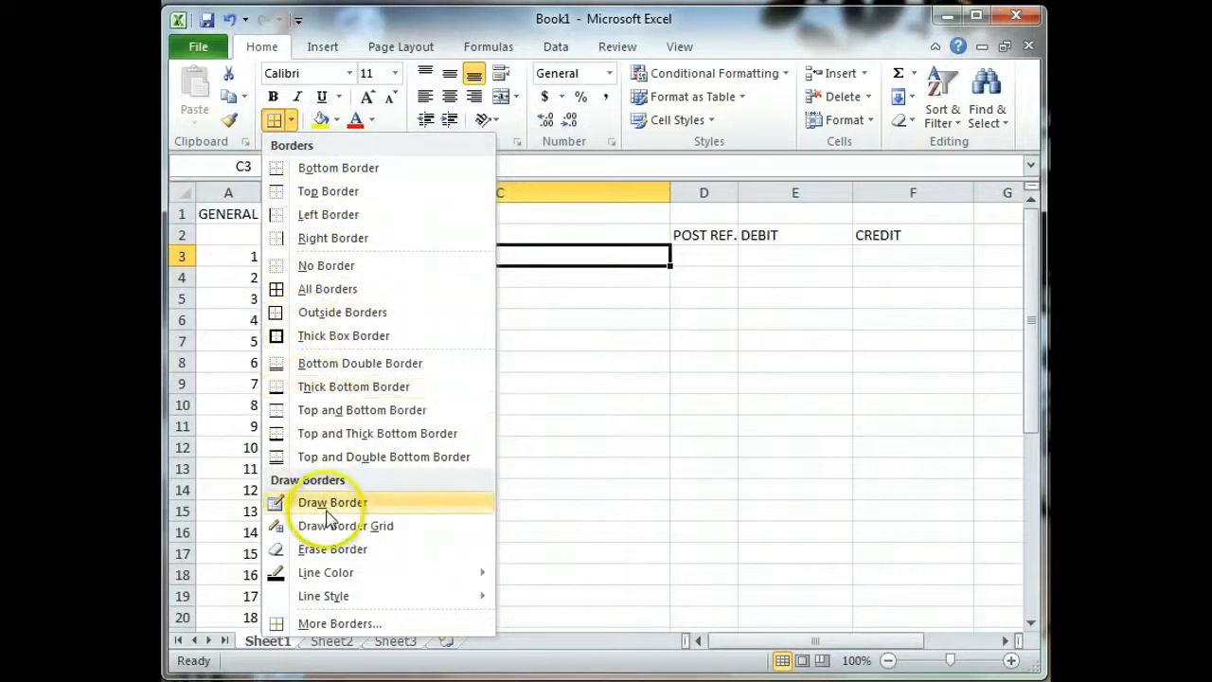
mouse_move(317, 595)
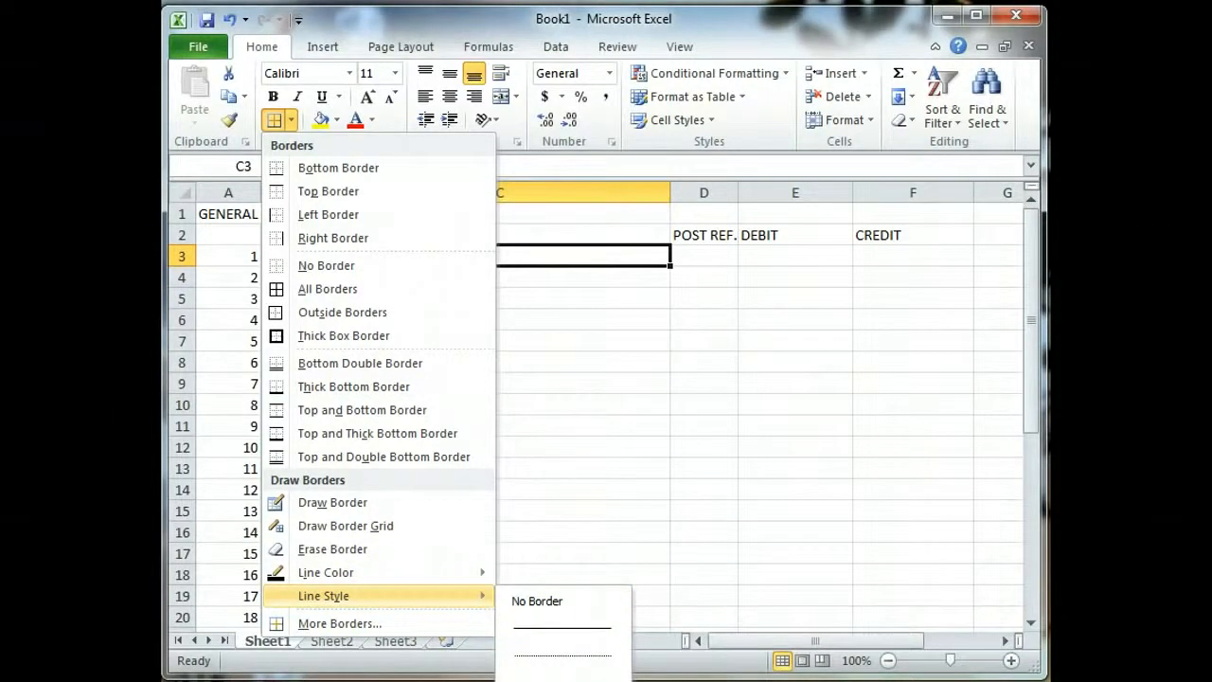
click(562, 678)
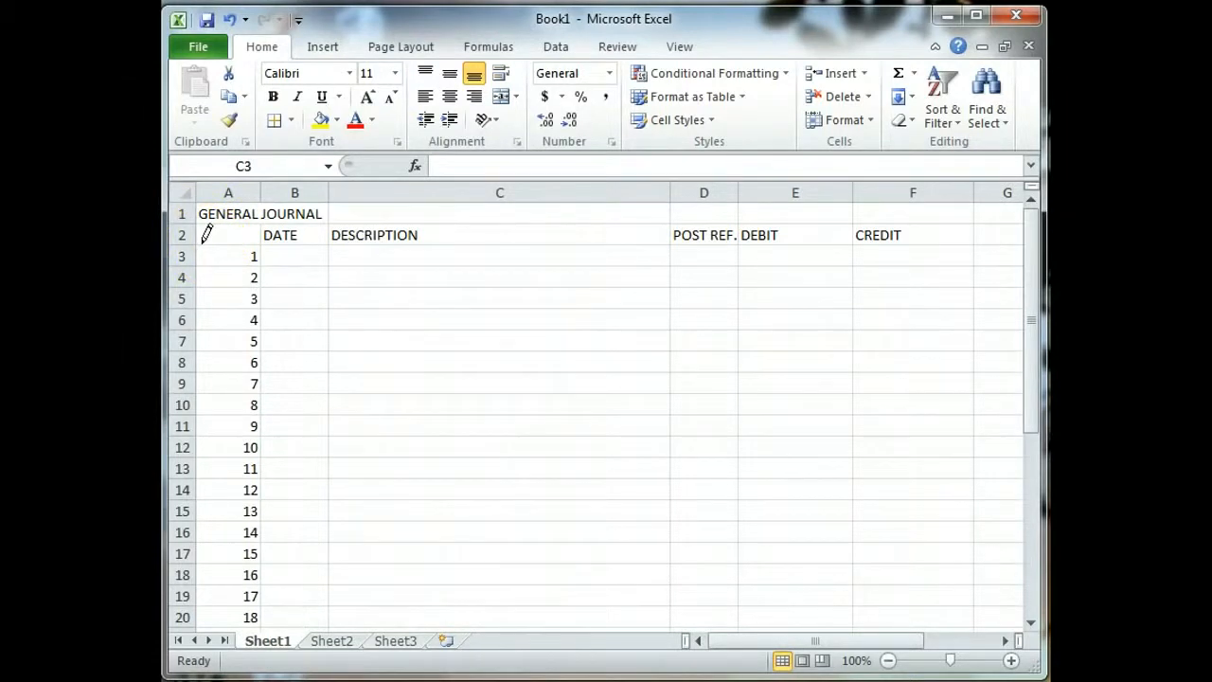
Step: Draw double lines under the row 2 headings from A to F and along column A's right edge
mouse_move(205, 238)
mouse_down()
mouse_move(465, 262)
mouse_move(474, 230)
mouse_move(472, 266)
mouse_move(492, 227)
mouse_move(503, 271)
mouse_move(608, 217)
mouse_move(739, 251)
mouse_move(901, 228)
mouse_move(968, 243)
mouse_up()
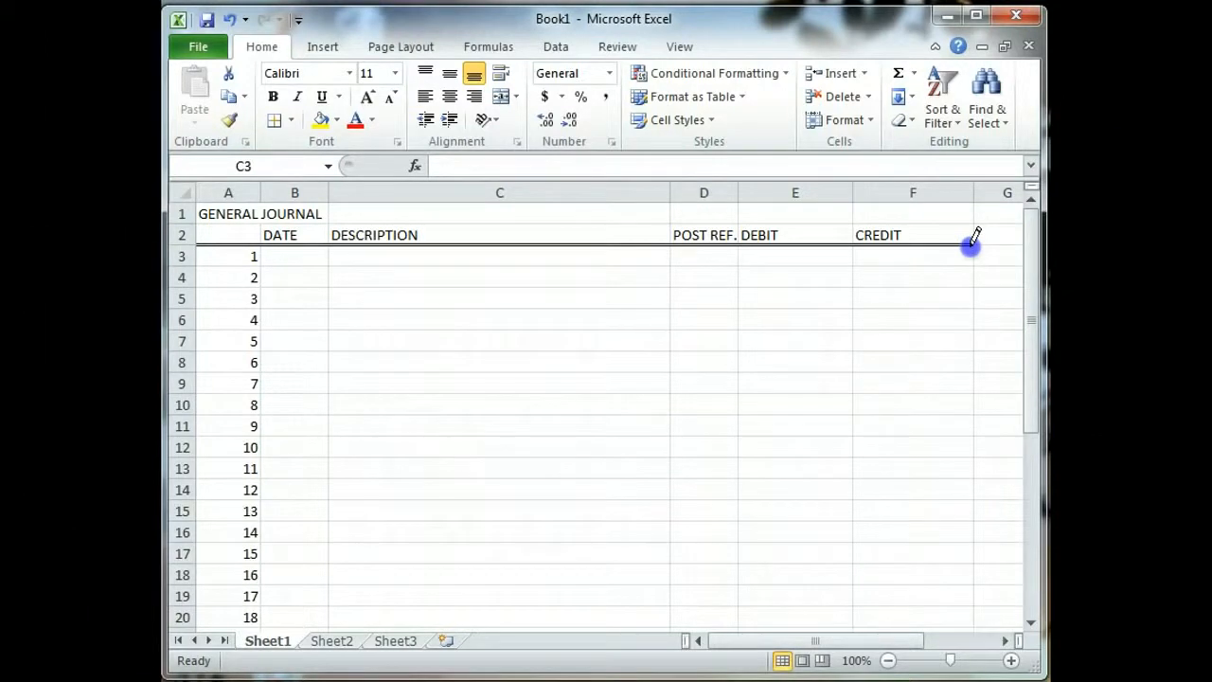
drag(971, 244, 972, 241)
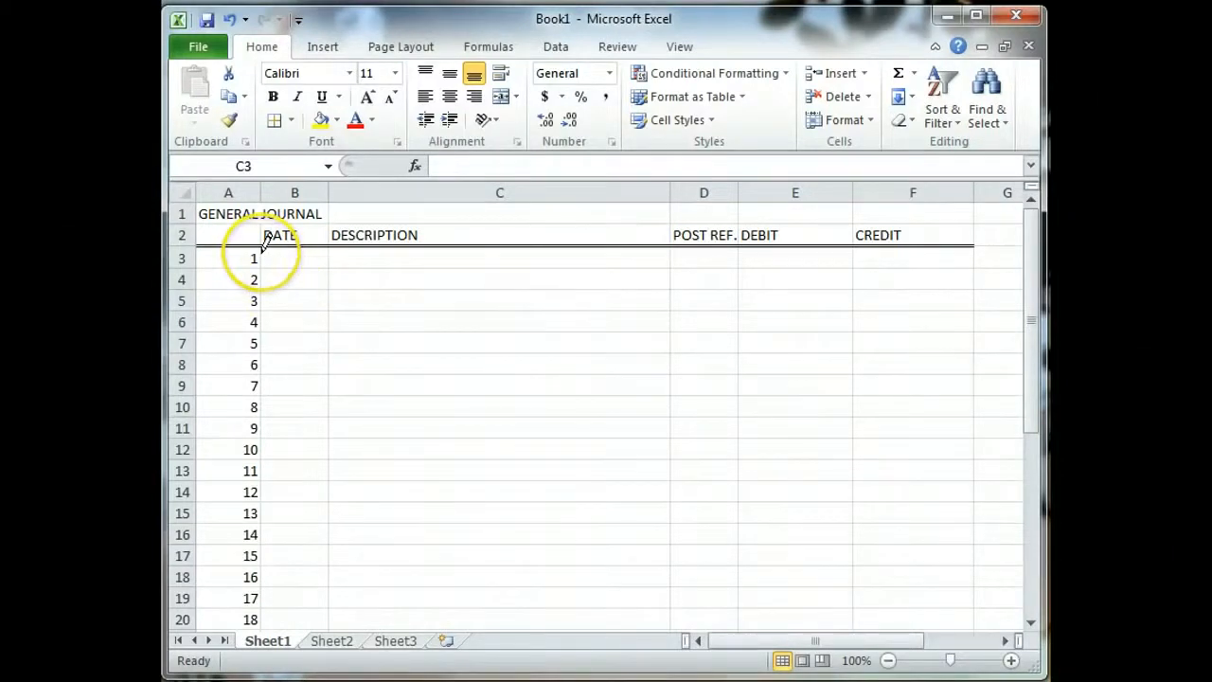
mouse_move(262, 248)
mouse_down()
mouse_move(265, 650)
mouse_move(297, 265)
mouse_move(262, 200)
mouse_move(259, 211)
mouse_move(264, 190)
mouse_move(271, 222)
mouse_up()
scroll(316, 293, up, 6)
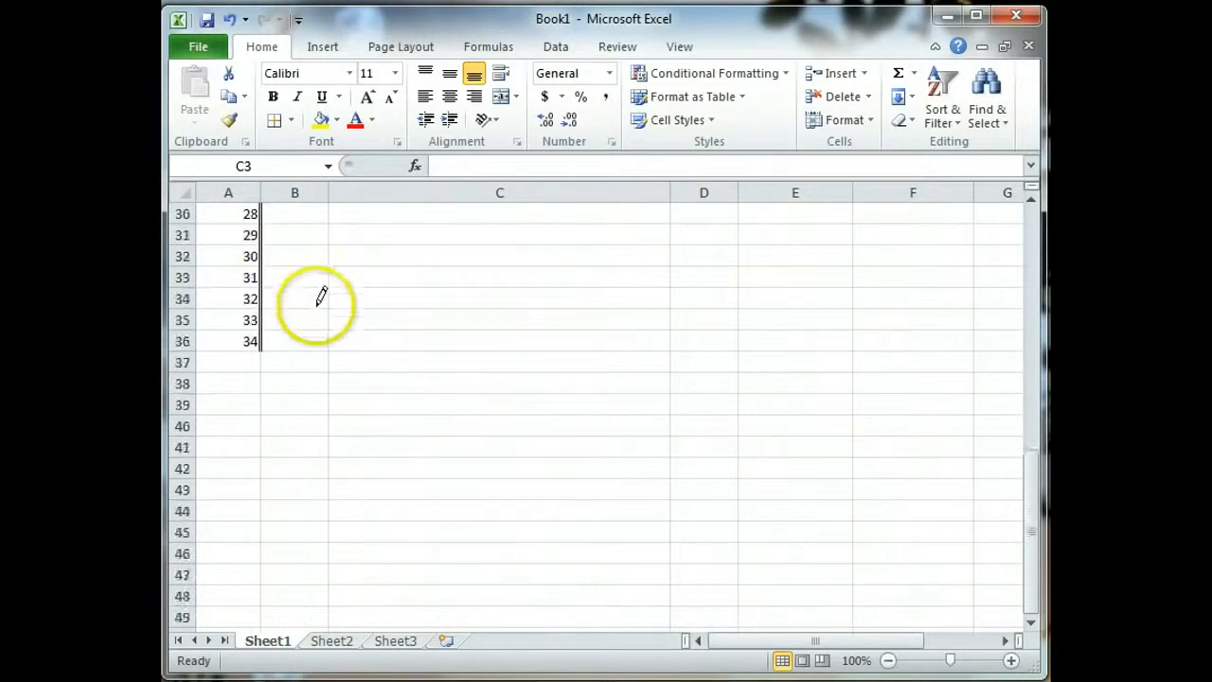
scroll(322, 320, up, 6)
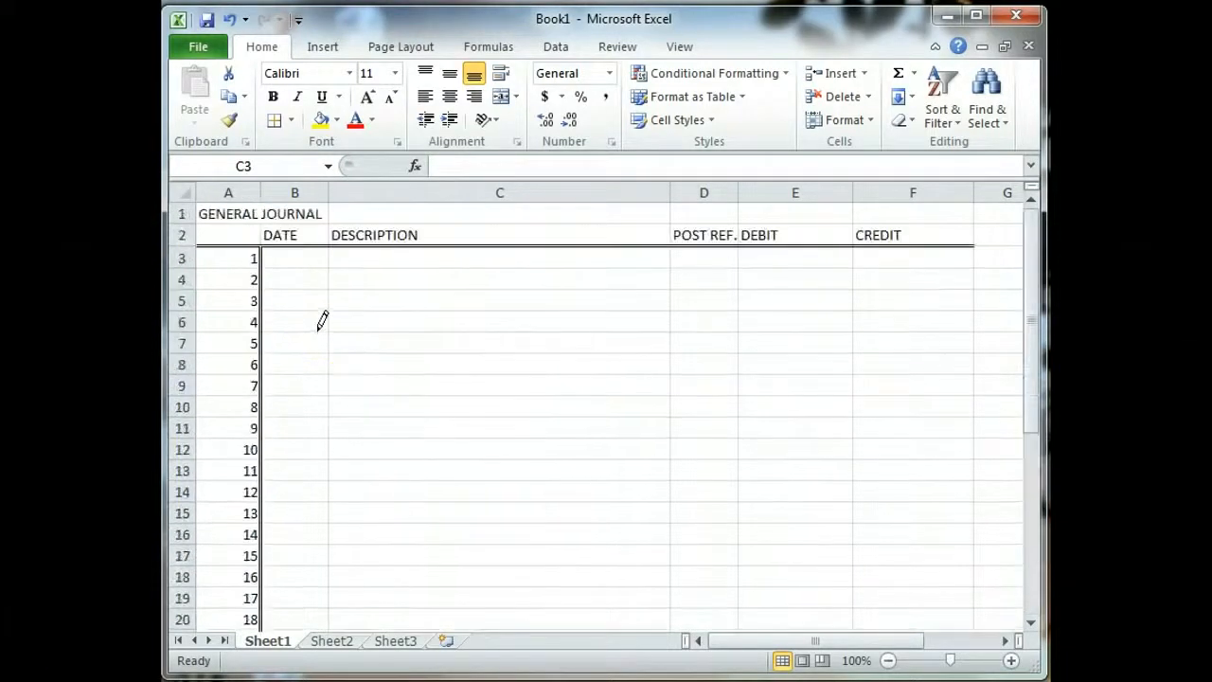
scroll(321, 320, down, 3)
scroll(322, 320, up, 3)
Step: Draw double vertical lines left of DEBIT, between DEBIT and CREDIT, and right of CREDIT
click(682, 278)
mouse_move(738, 248)
mouse_down()
mouse_move(740, 420)
mouse_move(728, 470)
mouse_move(739, 512)
mouse_move(714, 600)
mouse_move(741, 626)
mouse_move(741, 536)
mouse_move(737, 554)
mouse_up()
scroll(768, 503, up, 6)
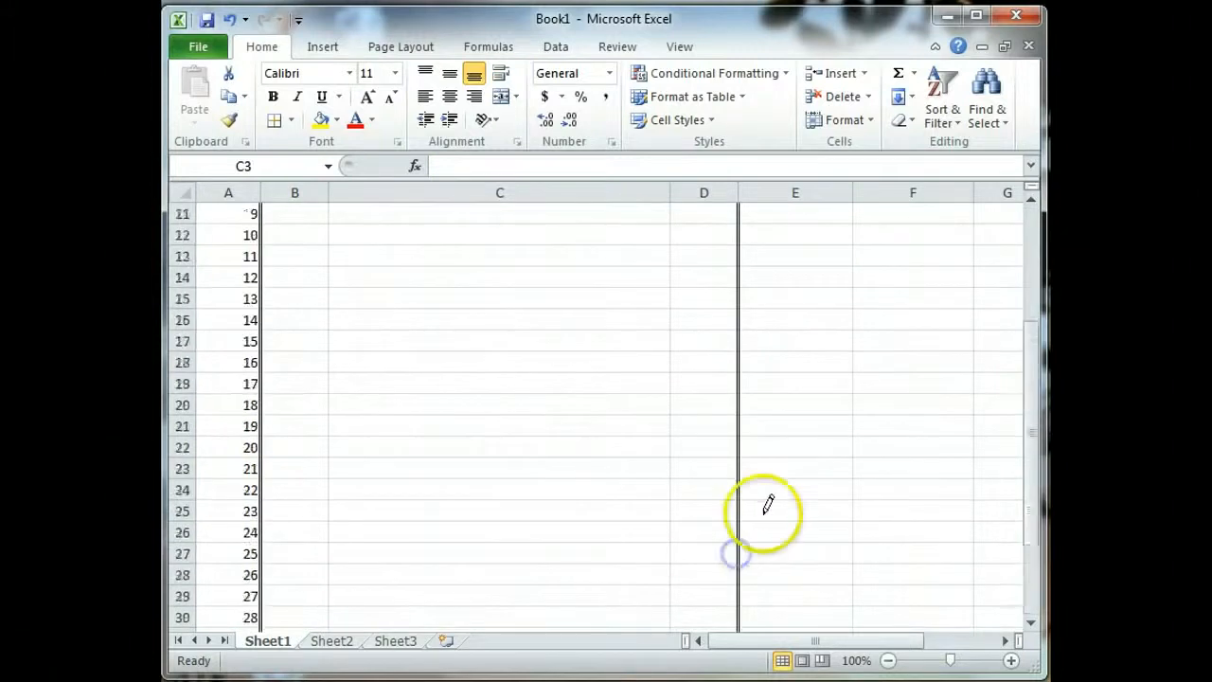
mouse_move(855, 245)
mouse_down()
mouse_move(852, 631)
mouse_move(852, 522)
mouse_up()
scroll(867, 509, up, 6)
scroll(863, 516, up, 1)
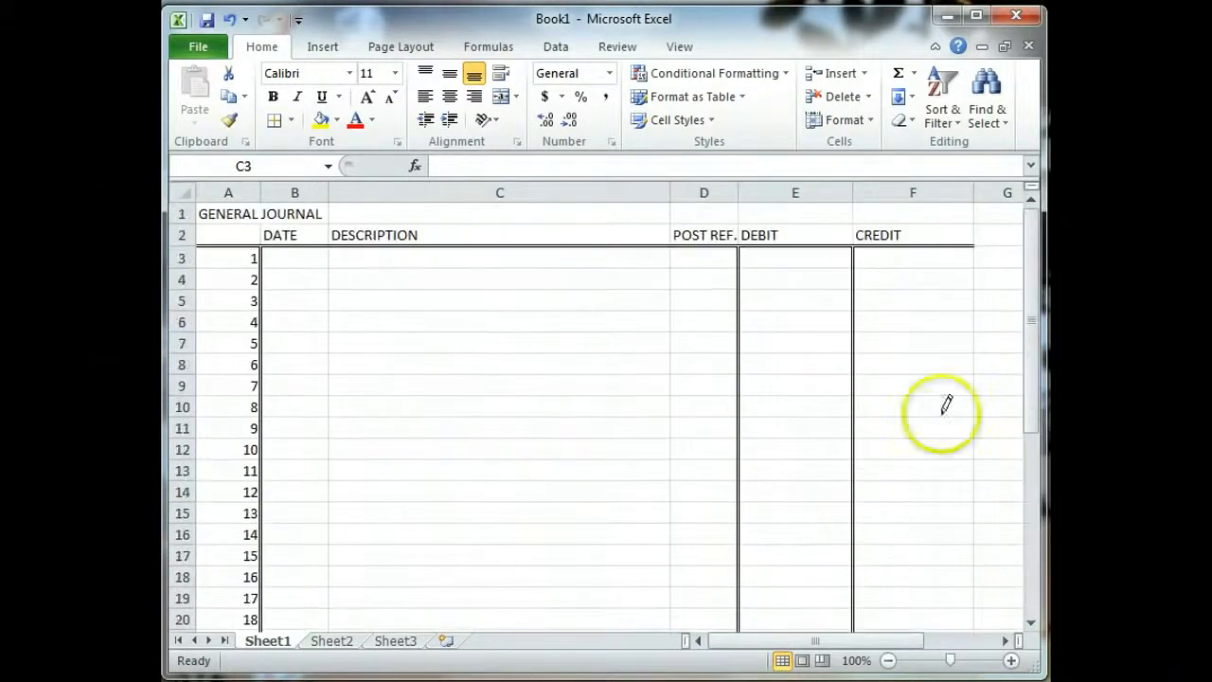
mouse_move(974, 251)
mouse_down()
mouse_move(950, 416)
mouse_move(969, 638)
mouse_move(975, 533)
mouse_up()
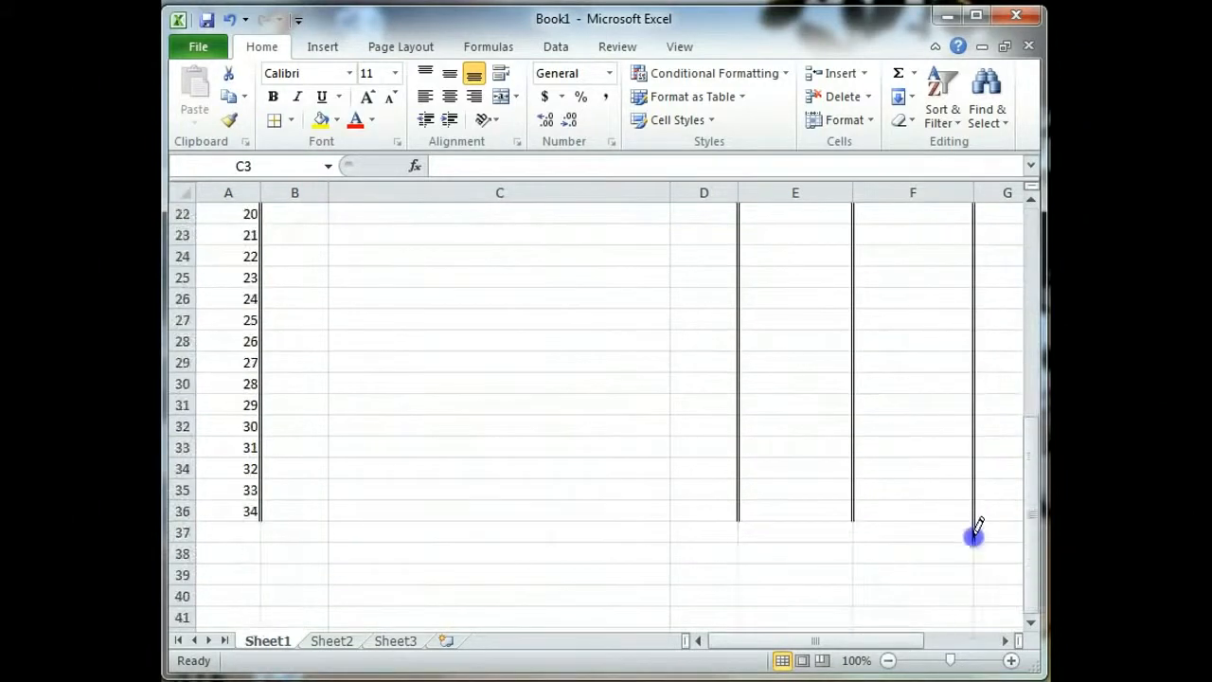
scroll(763, 386, up, 7)
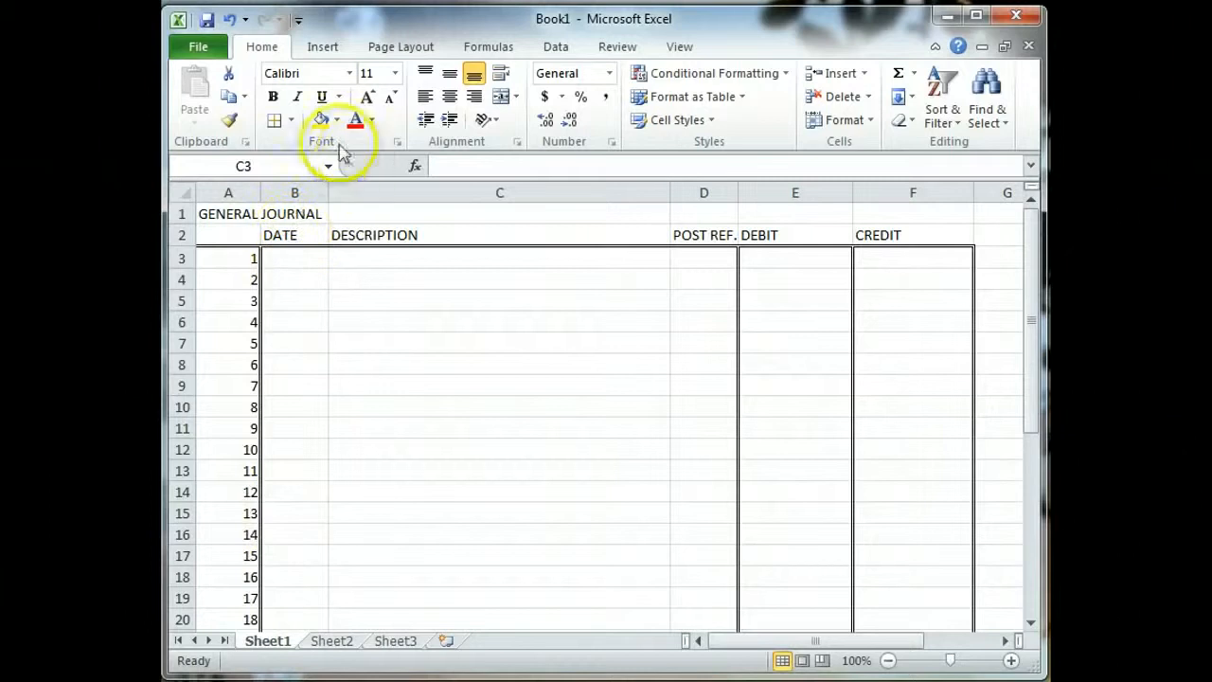
click(291, 121)
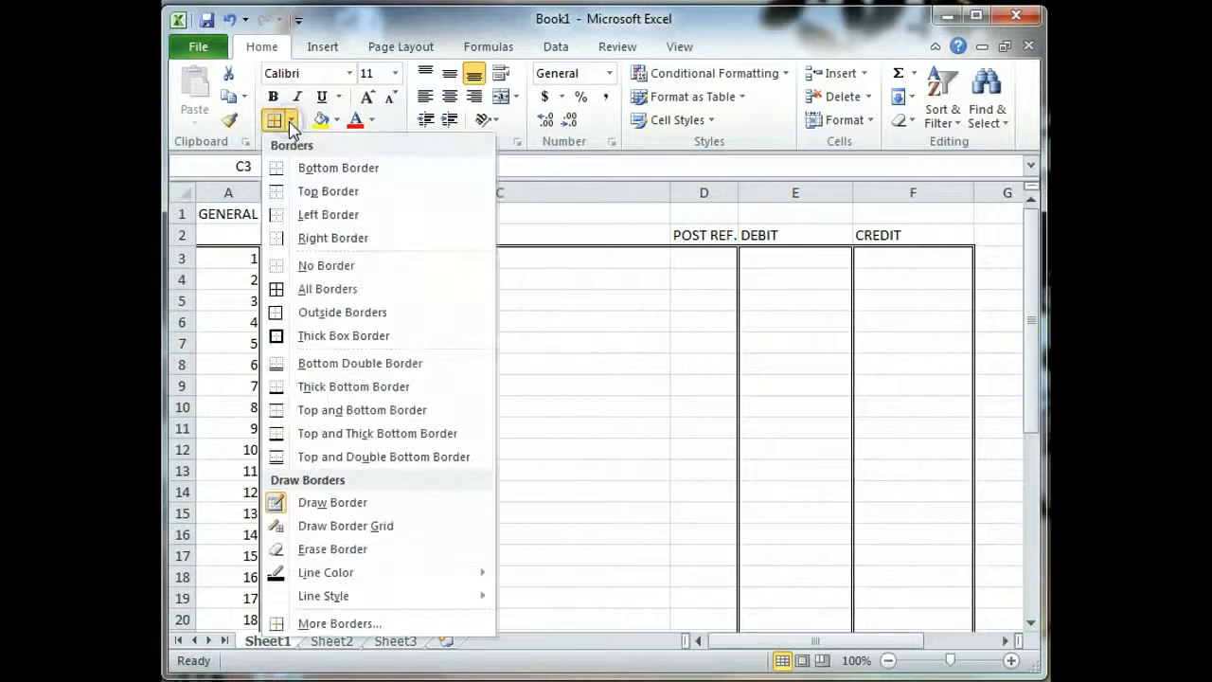
click(353, 238)
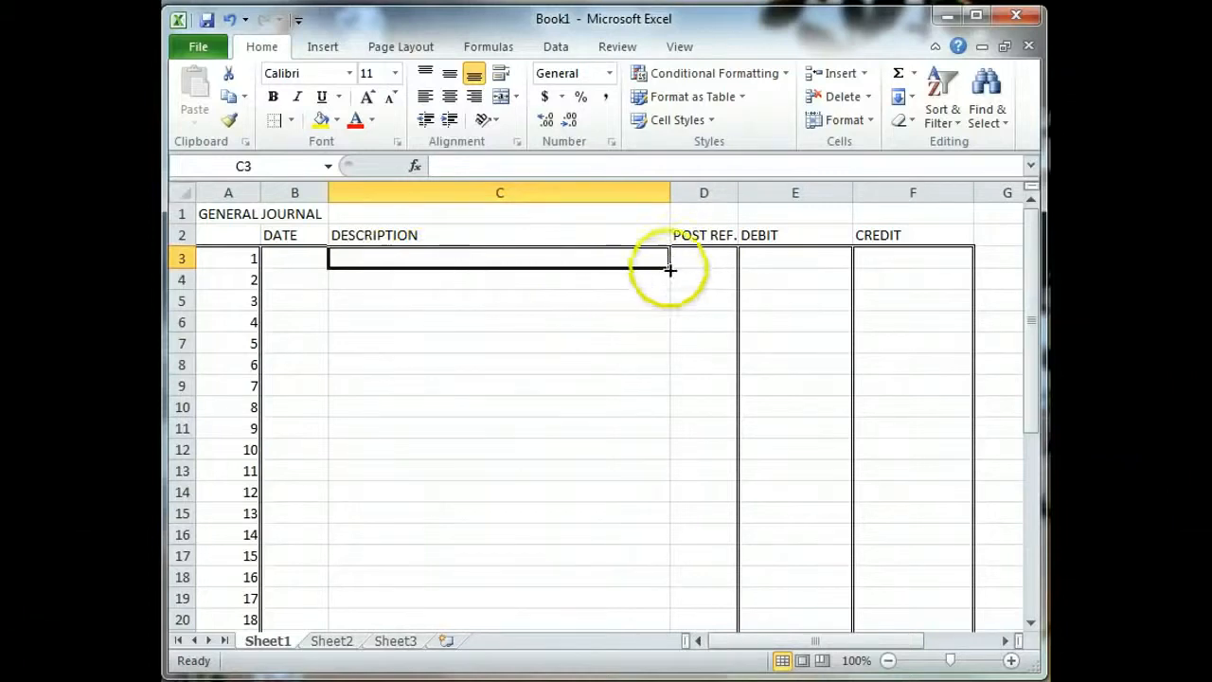
click(639, 299)
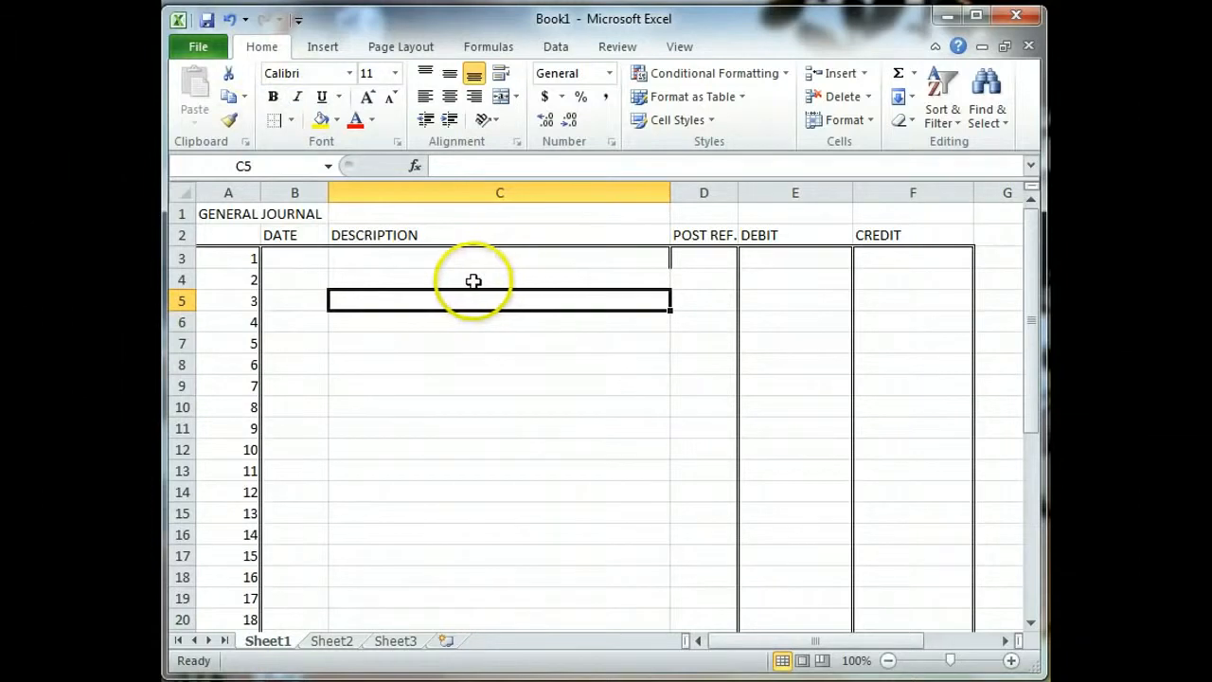
click(228, 20)
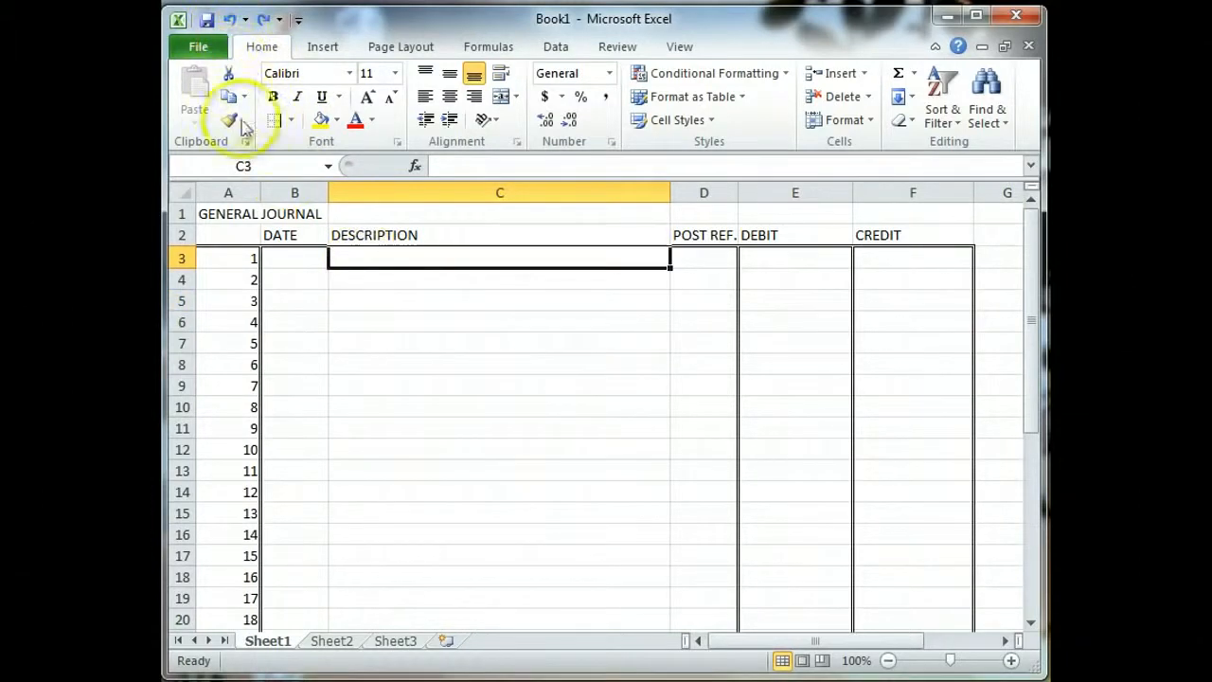
click(309, 261)
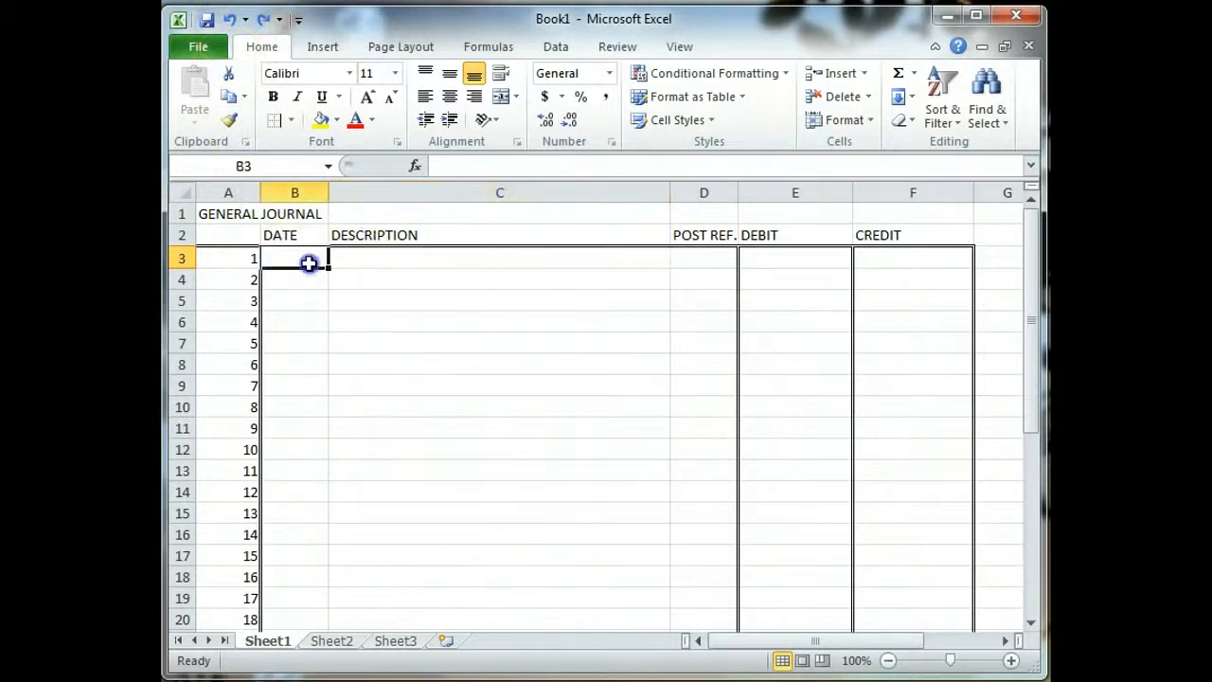
drag(308, 266, 301, 595)
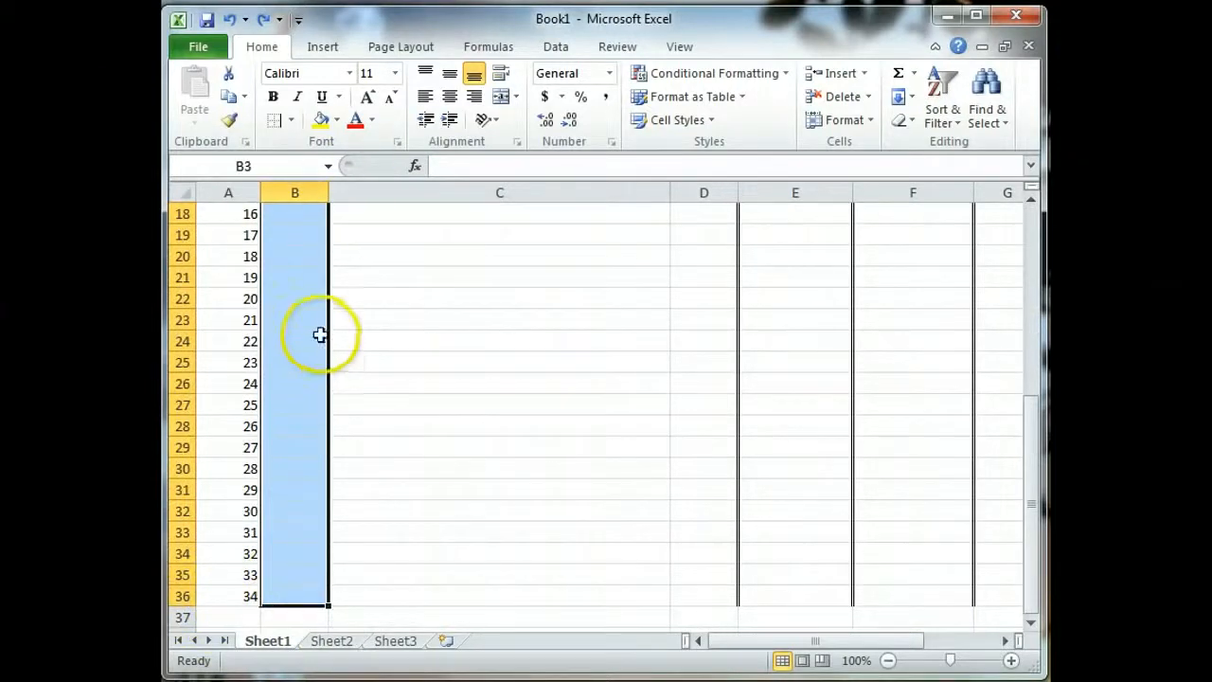
Step: Apply a right border to the DATE cells from B3 downward
click(291, 121)
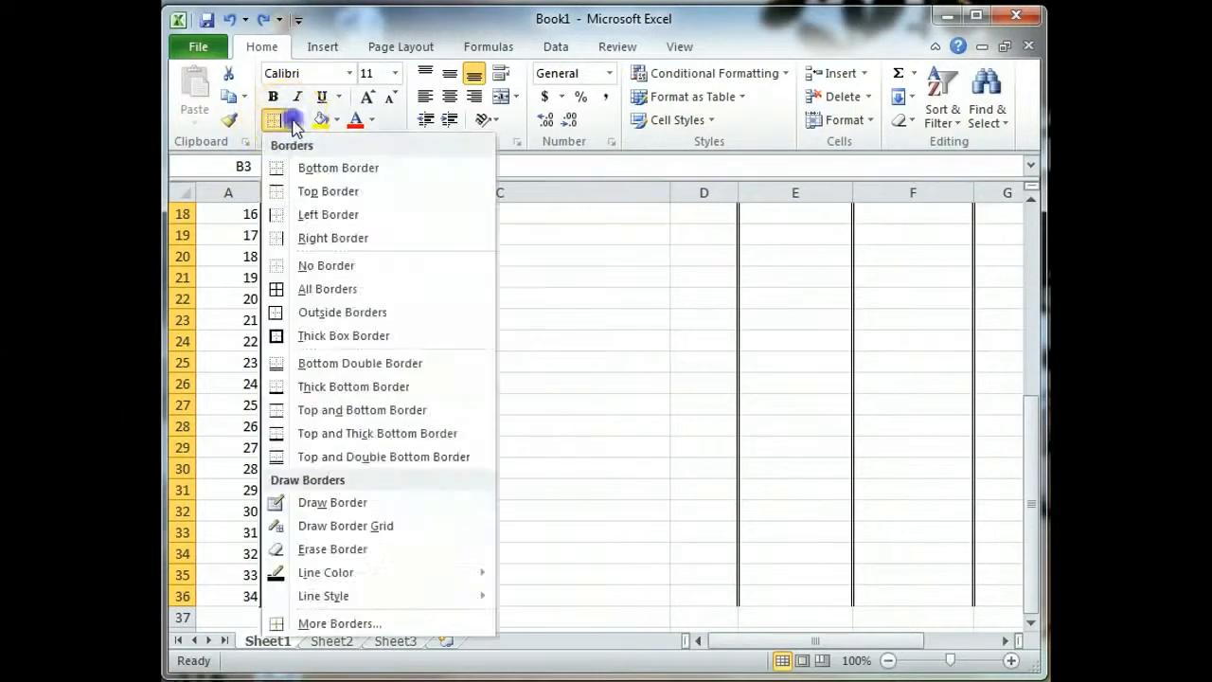
click(329, 237)
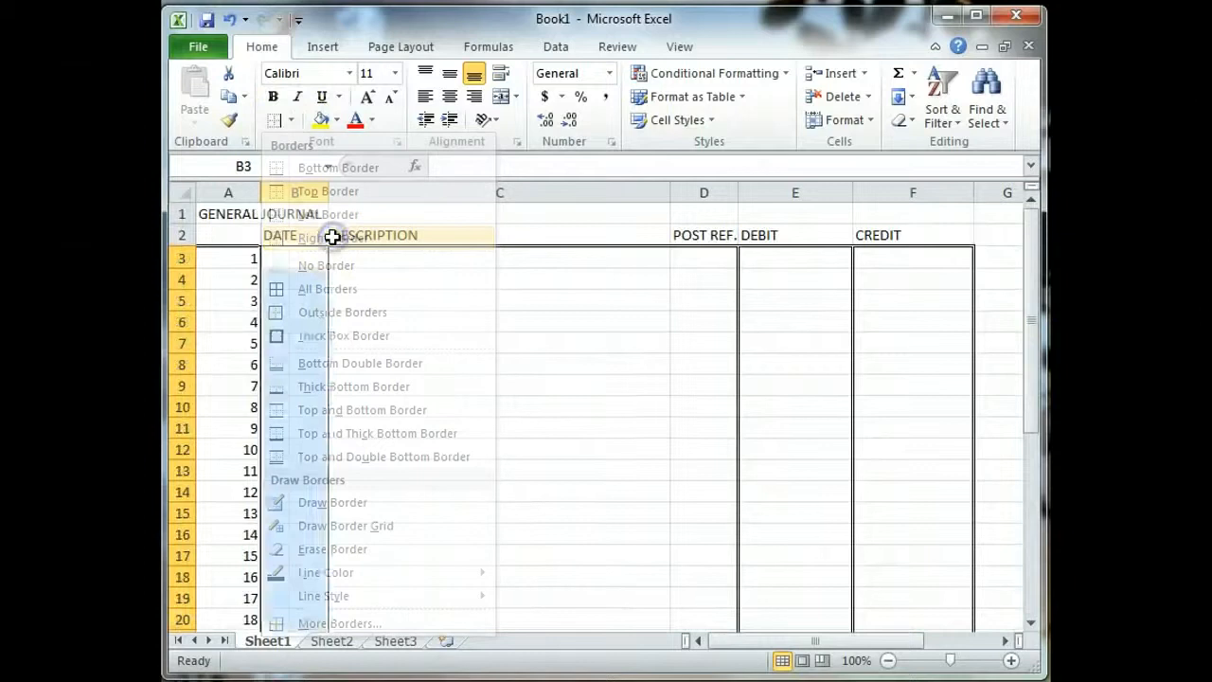
click(307, 321)
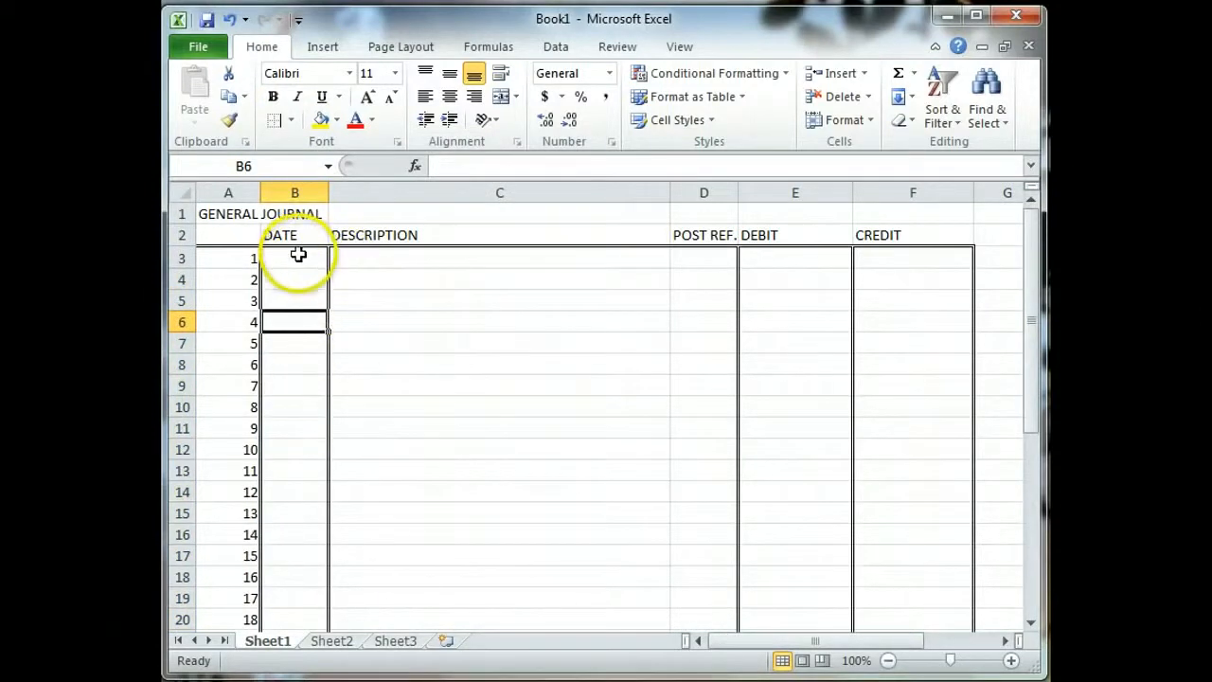
drag(299, 255, 312, 578)
click(274, 119)
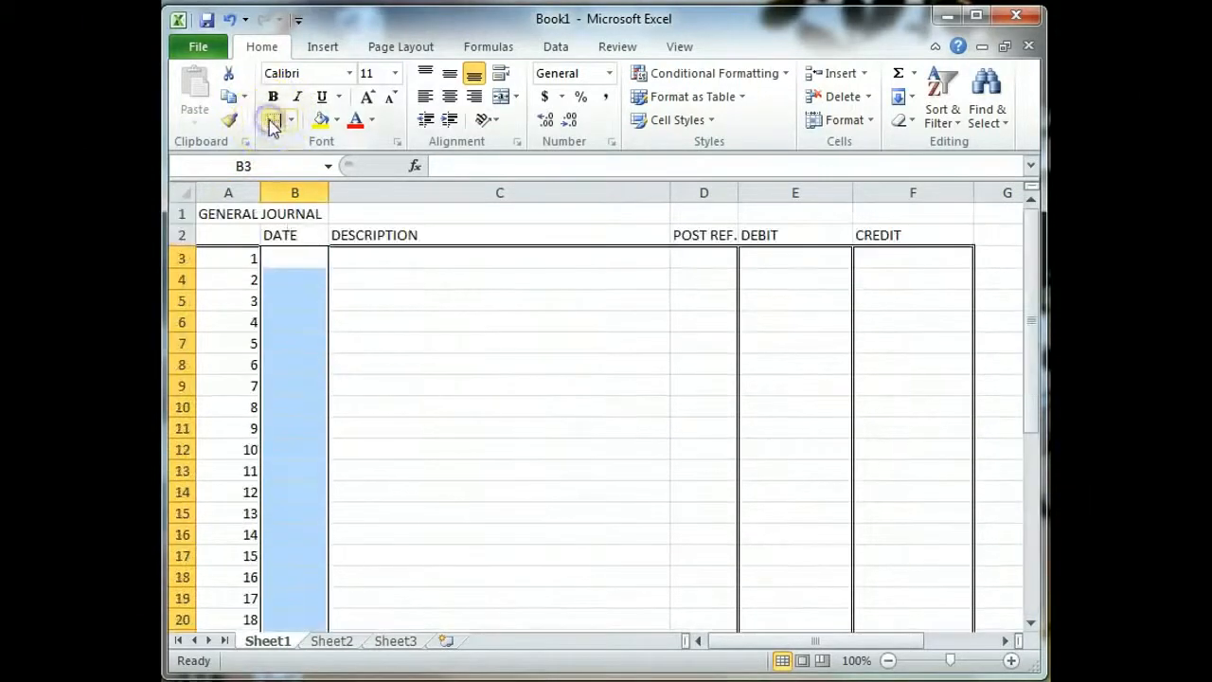
click(347, 282)
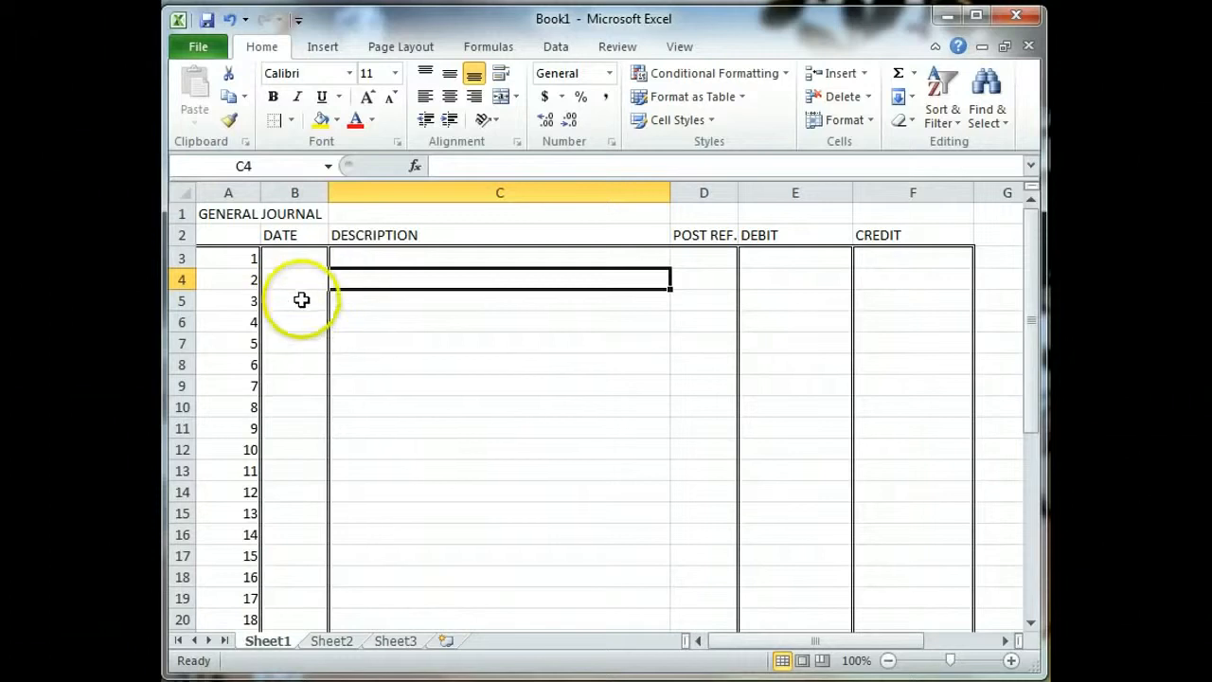
click(302, 255)
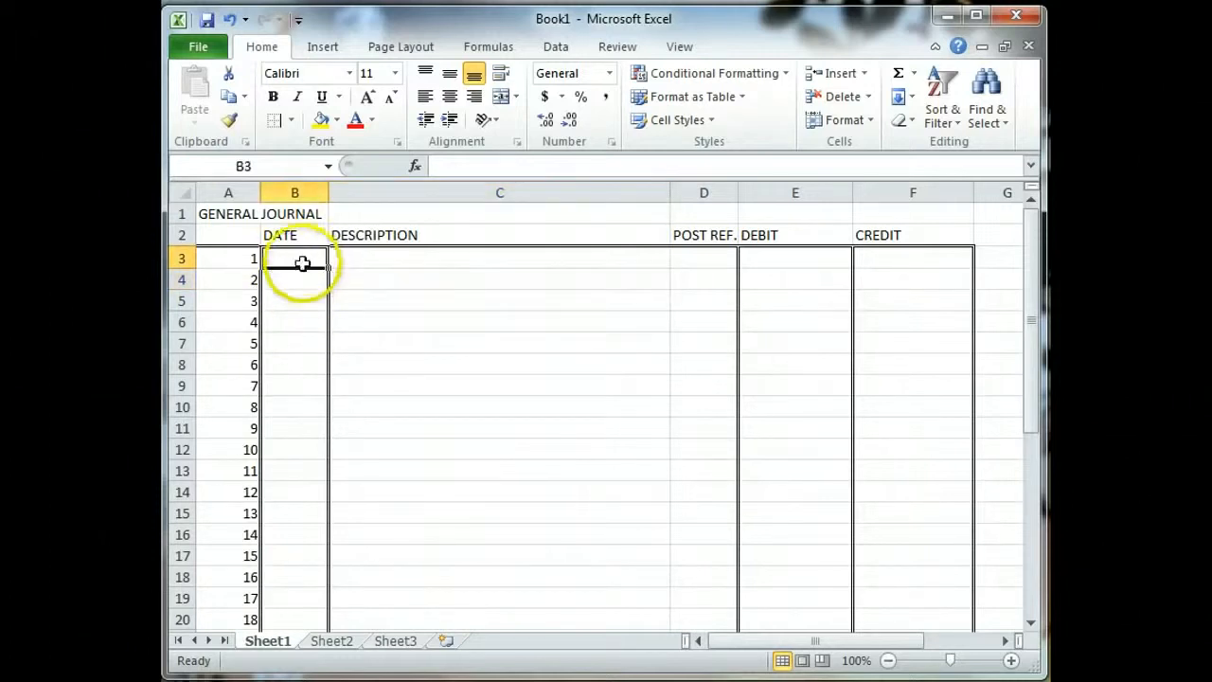
Step: Switch to a solid line and draw vertical lines between DATE, DESCRIPTION and POST REF. to row 36
click(292, 123)
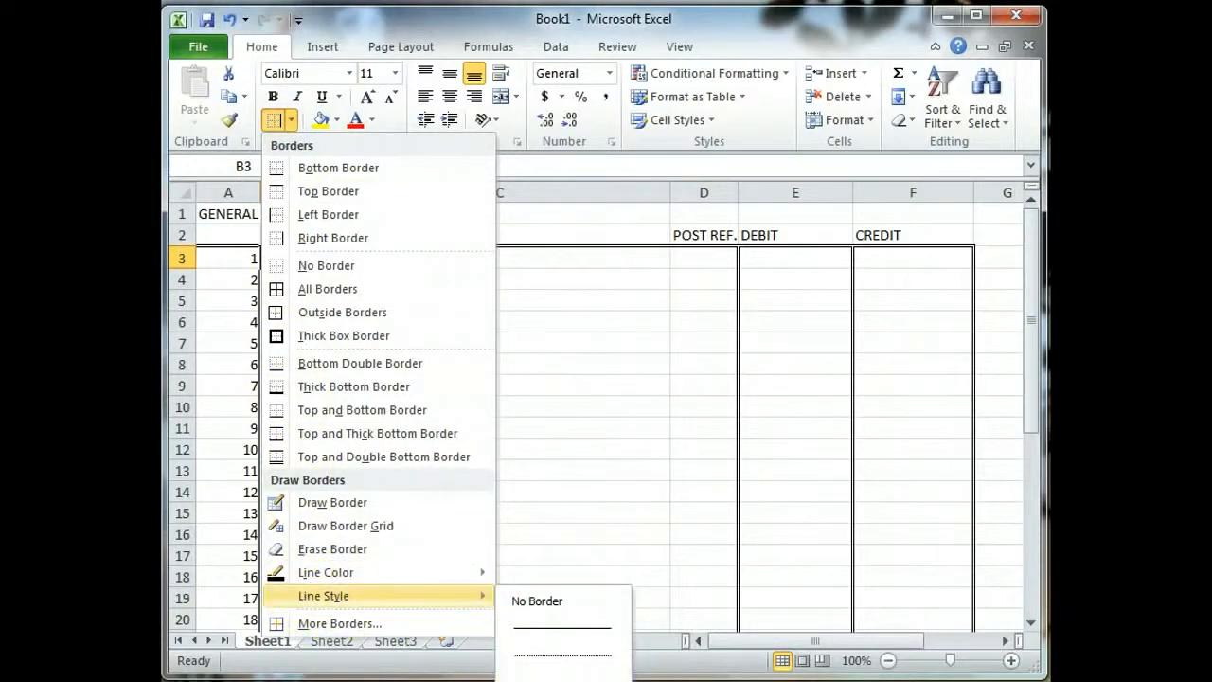
click(571, 625)
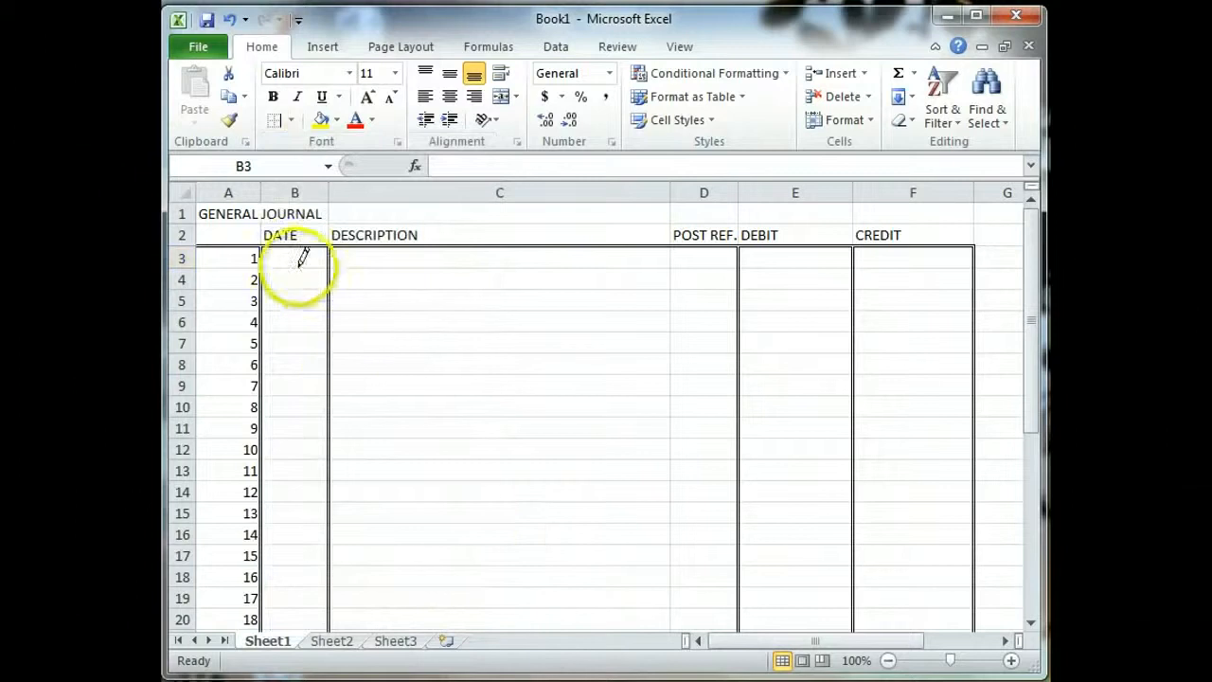
drag(330, 259, 330, 260)
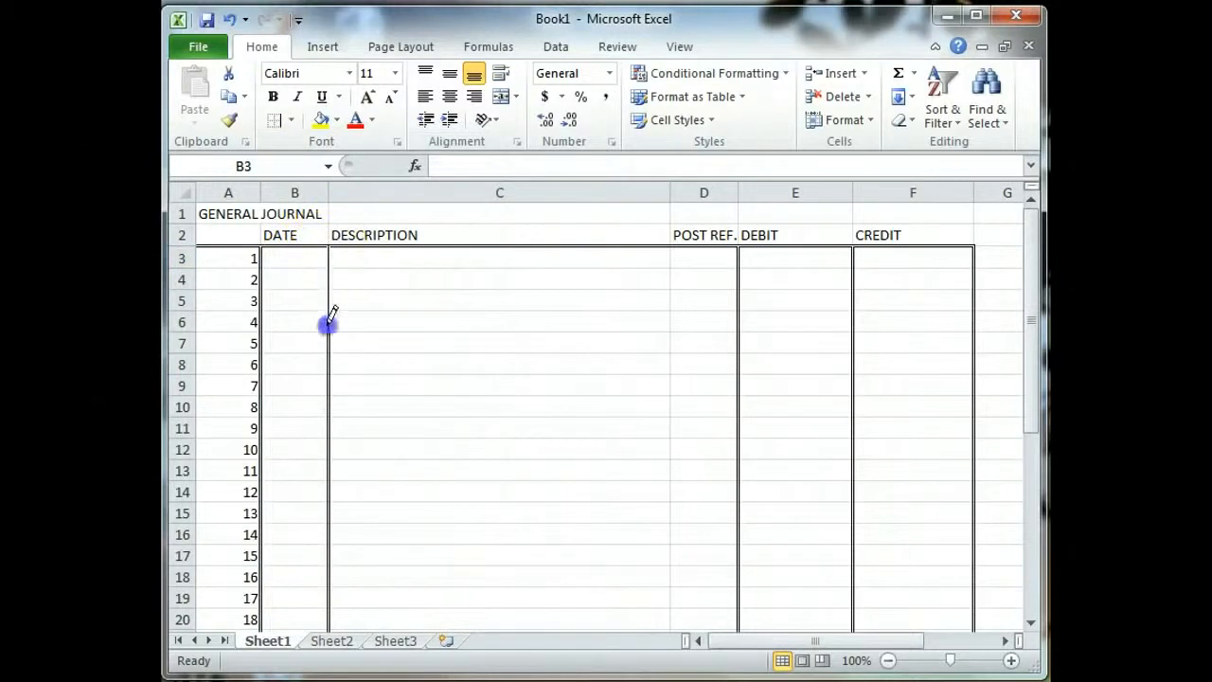
drag(327, 323, 334, 455)
mouse_move(330, 611)
mouse_down()
mouse_move(325, 638)
mouse_move(351, 582)
mouse_move(343, 445)
mouse_move(373, 427)
mouse_up()
scroll(373, 427, up, 8)
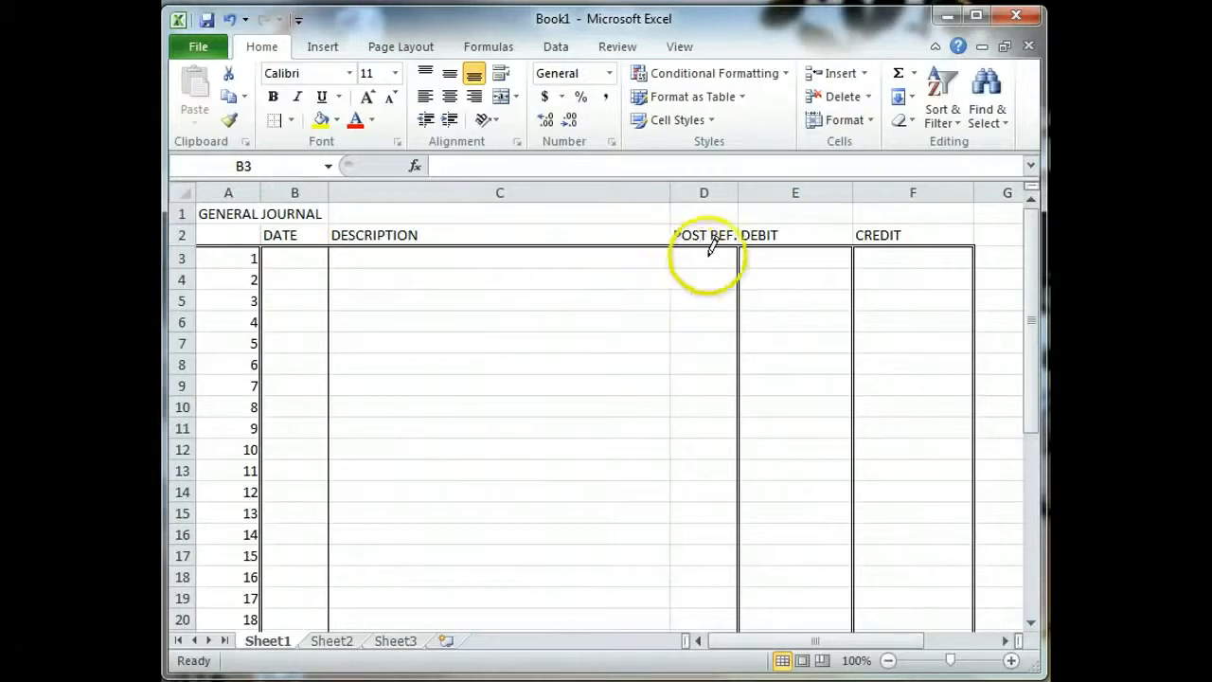
mouse_move(671, 248)
mouse_down()
mouse_move(662, 649)
mouse_move(700, 452)
mouse_move(681, 320)
mouse_up()
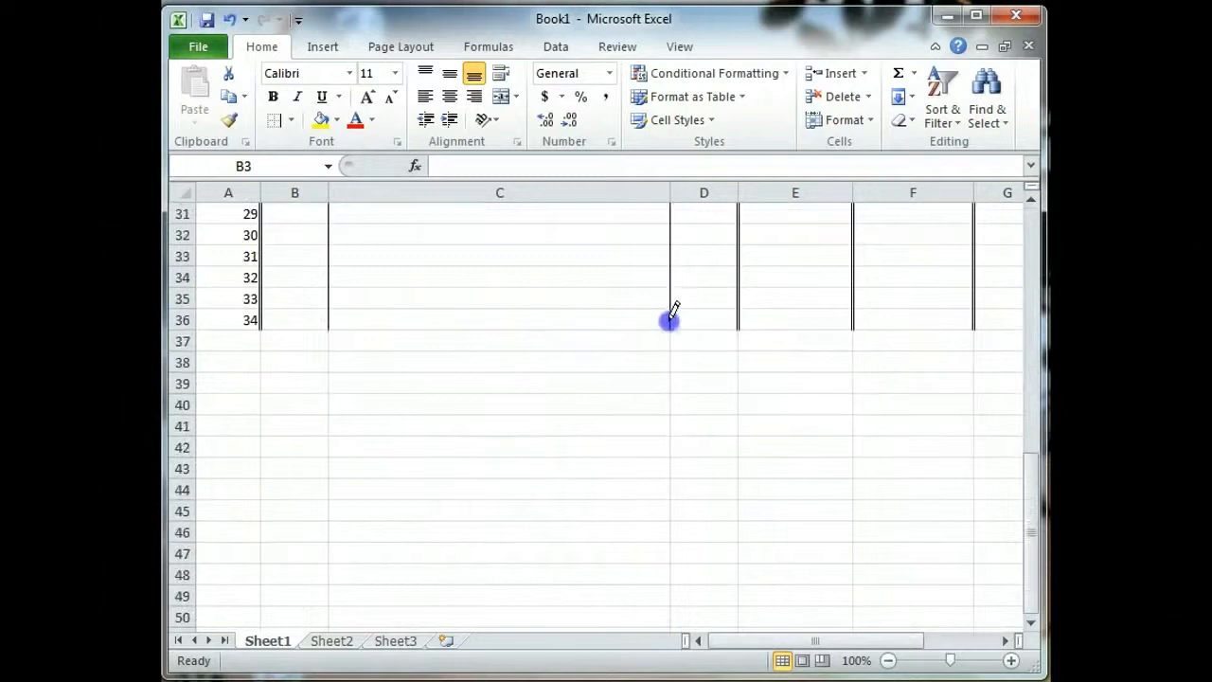
scroll(661, 323, up, 10)
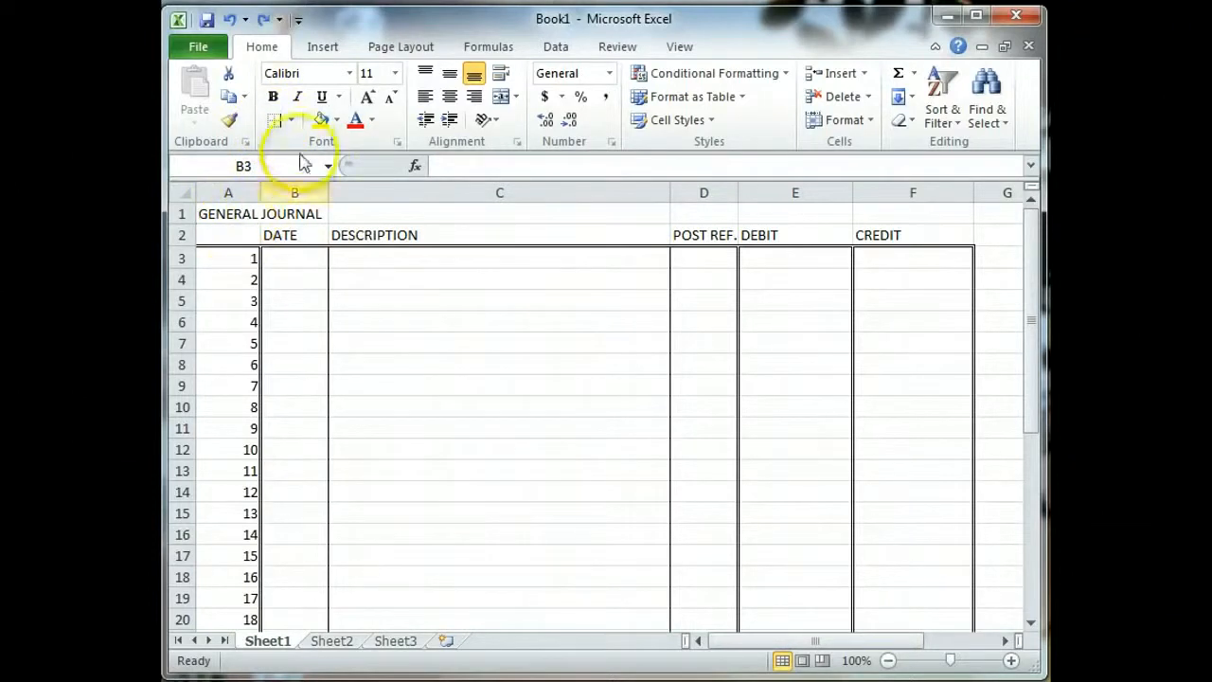
Step: Merge and center A1:F1 and make the GENERAL JOURNAL title bold
click(291, 119)
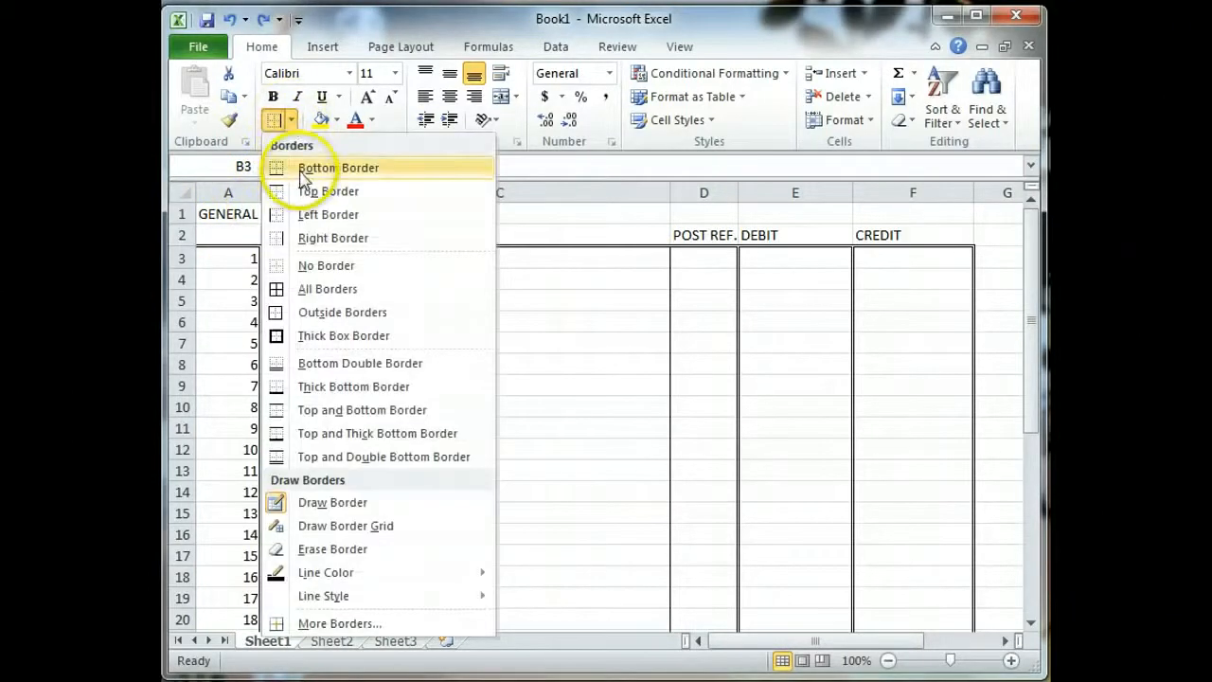
click(232, 199)
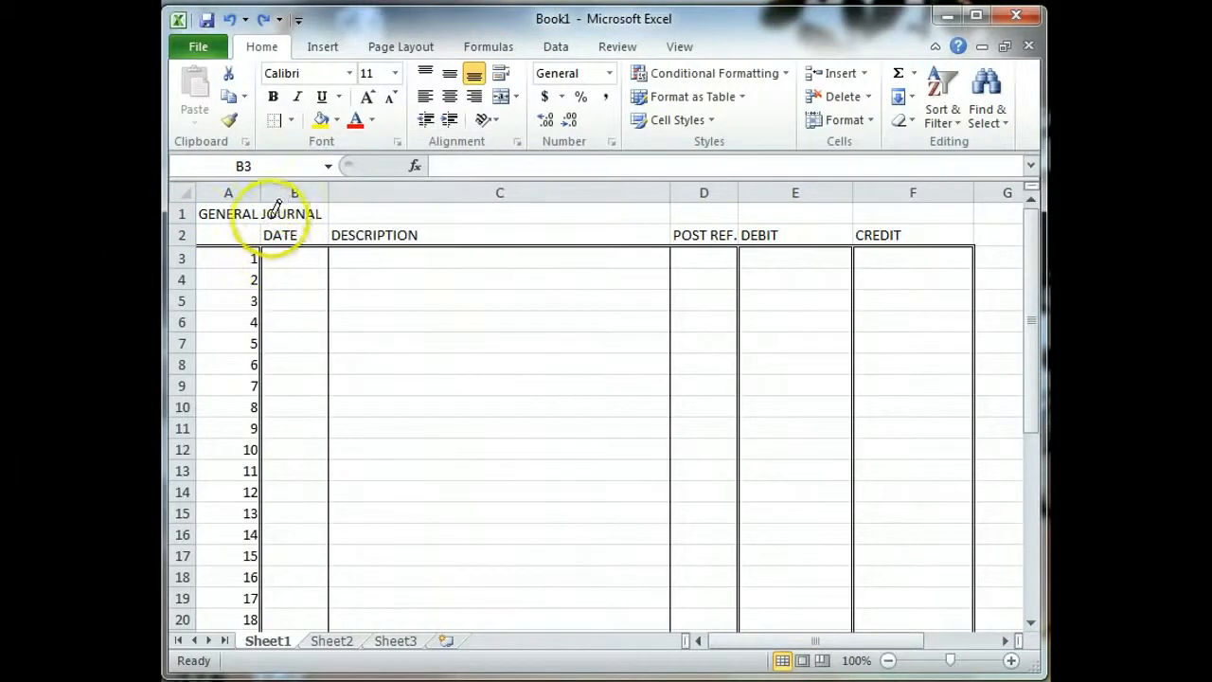
click(272, 208)
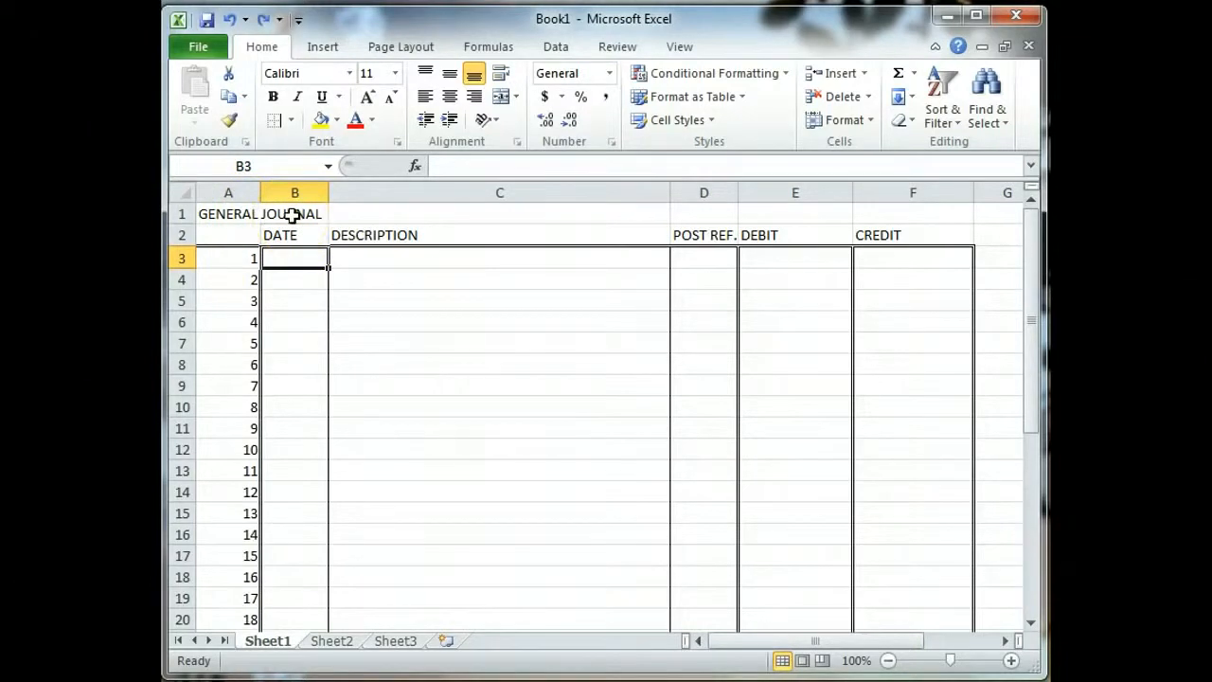
click(273, 215)
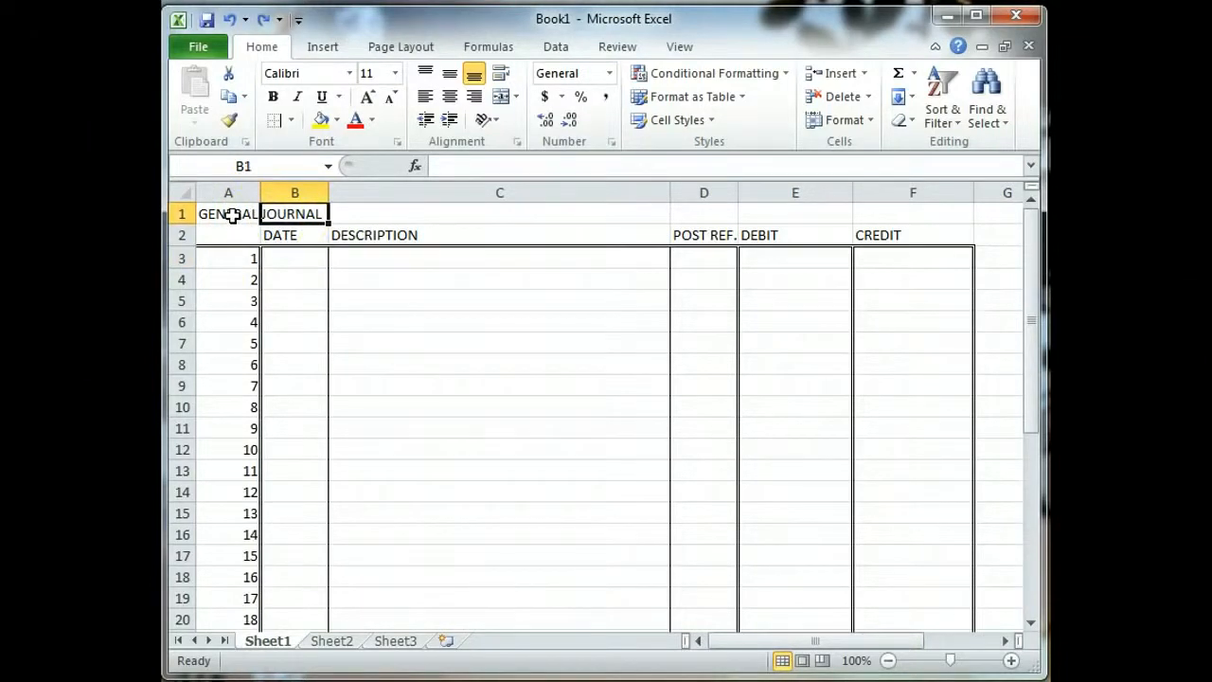
drag(231, 215, 433, 215)
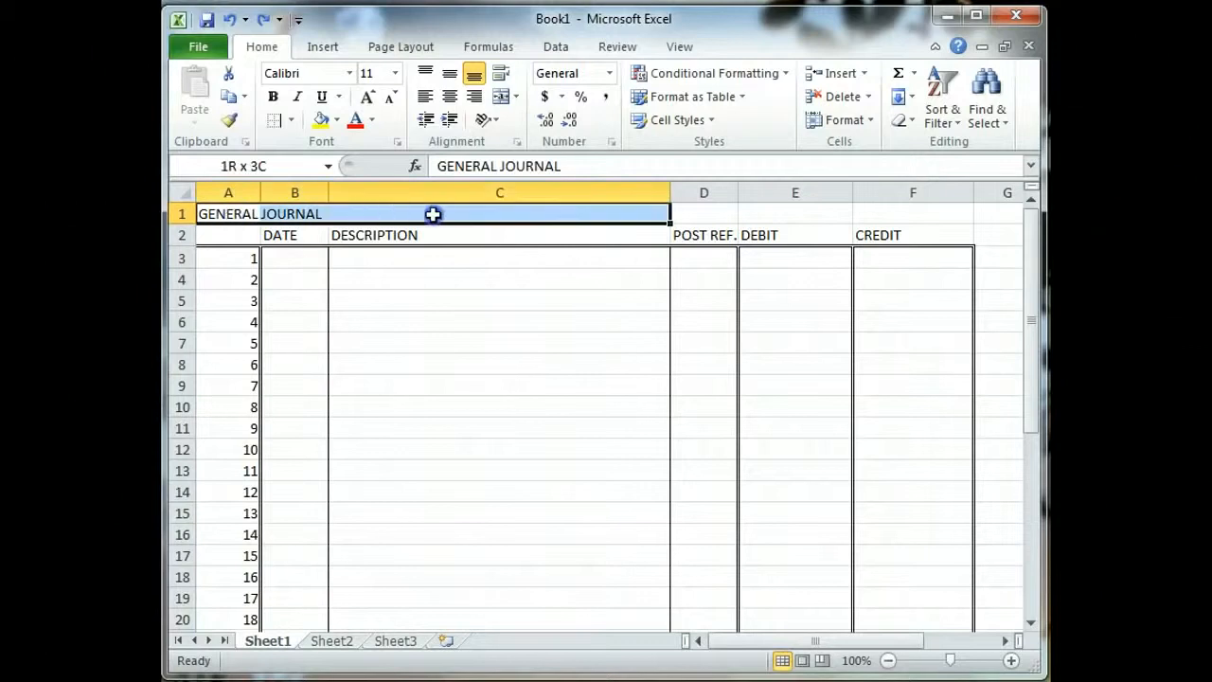
drag(234, 214, 899, 210)
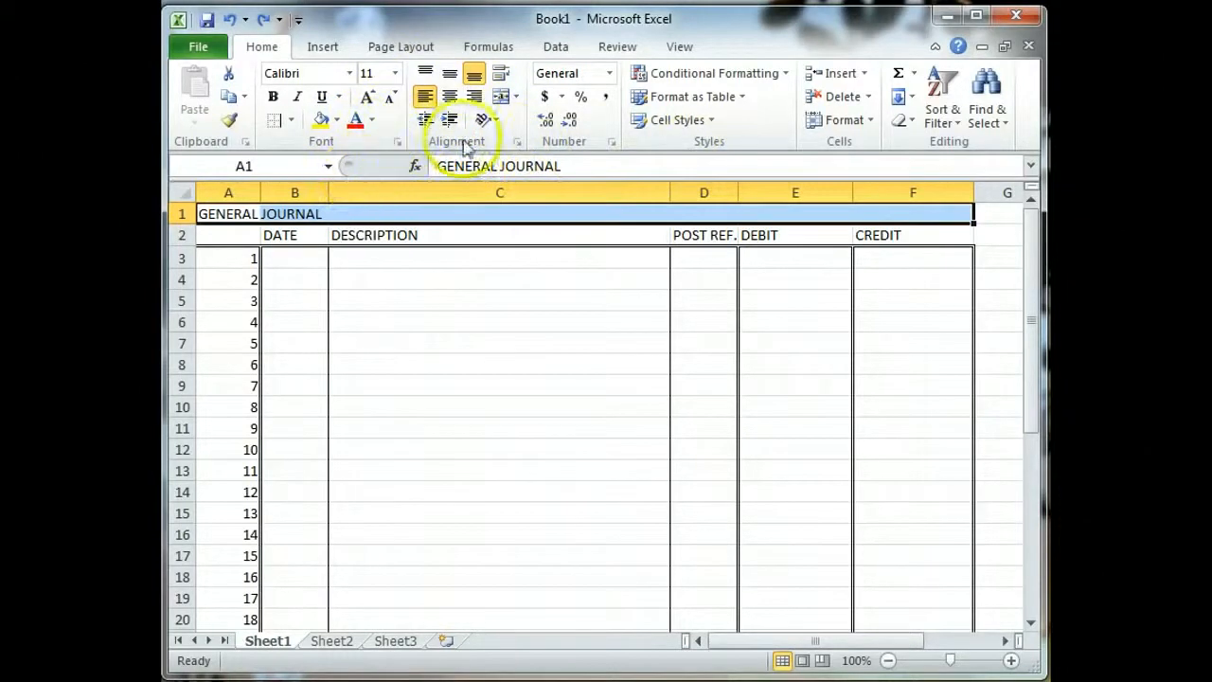
click(500, 98)
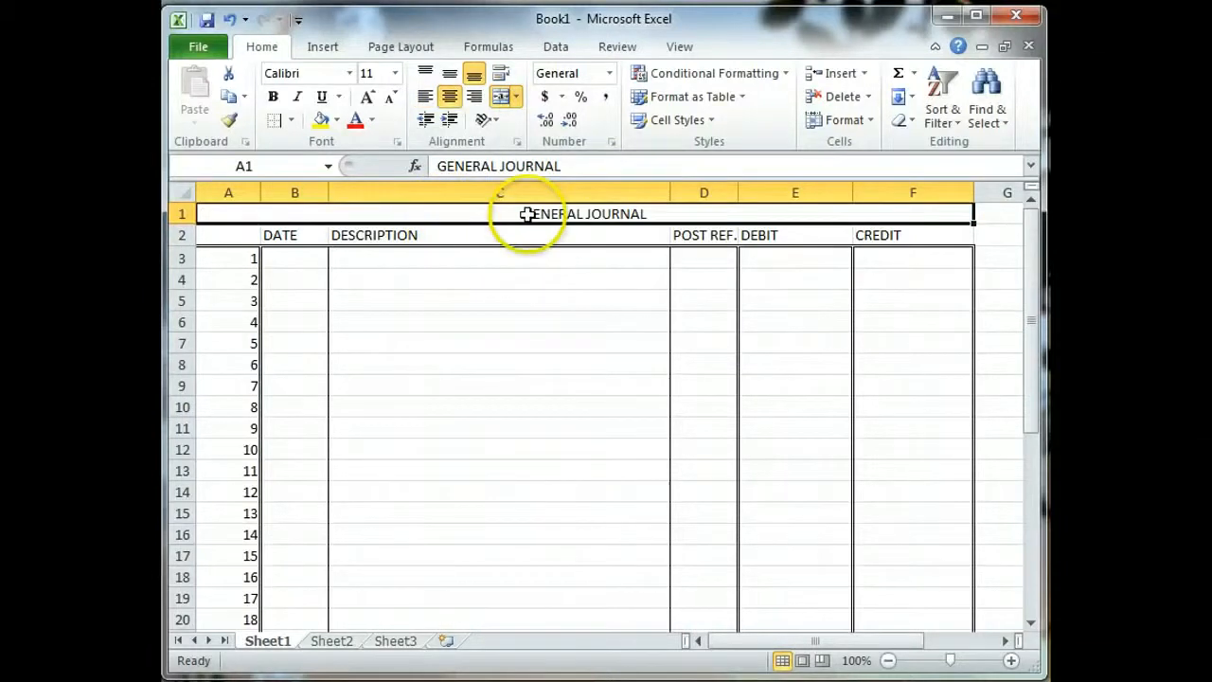
click(273, 97)
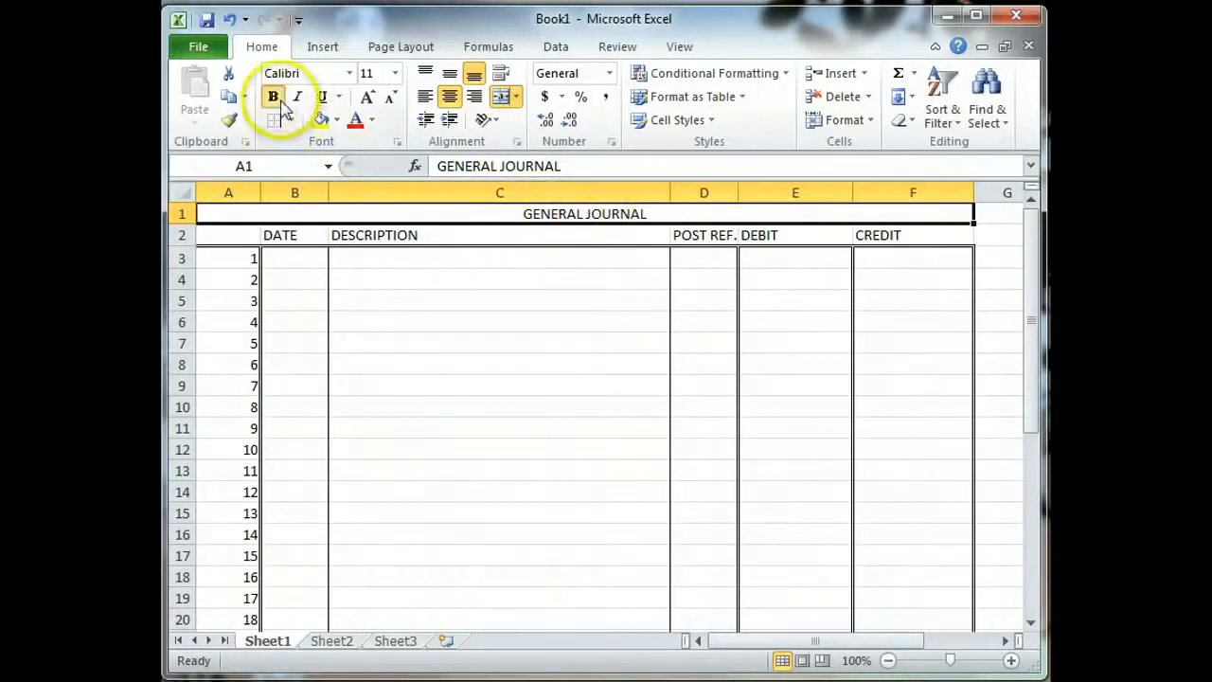
click(404, 235)
click(396, 262)
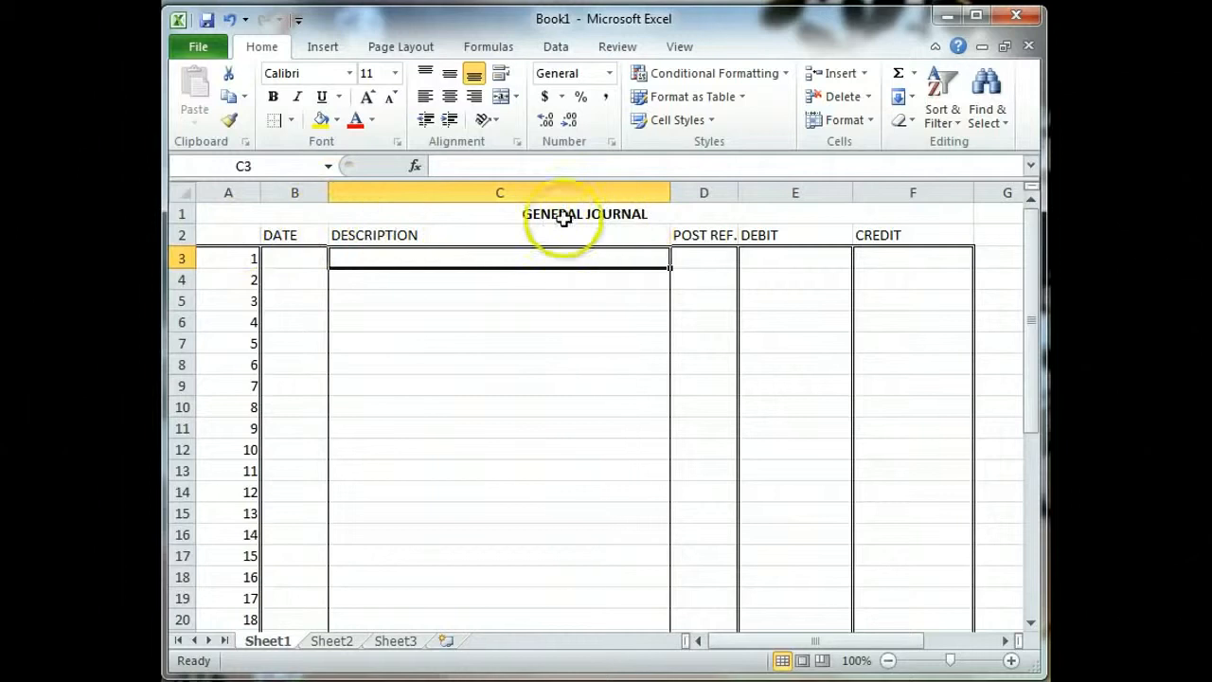
click(480, 216)
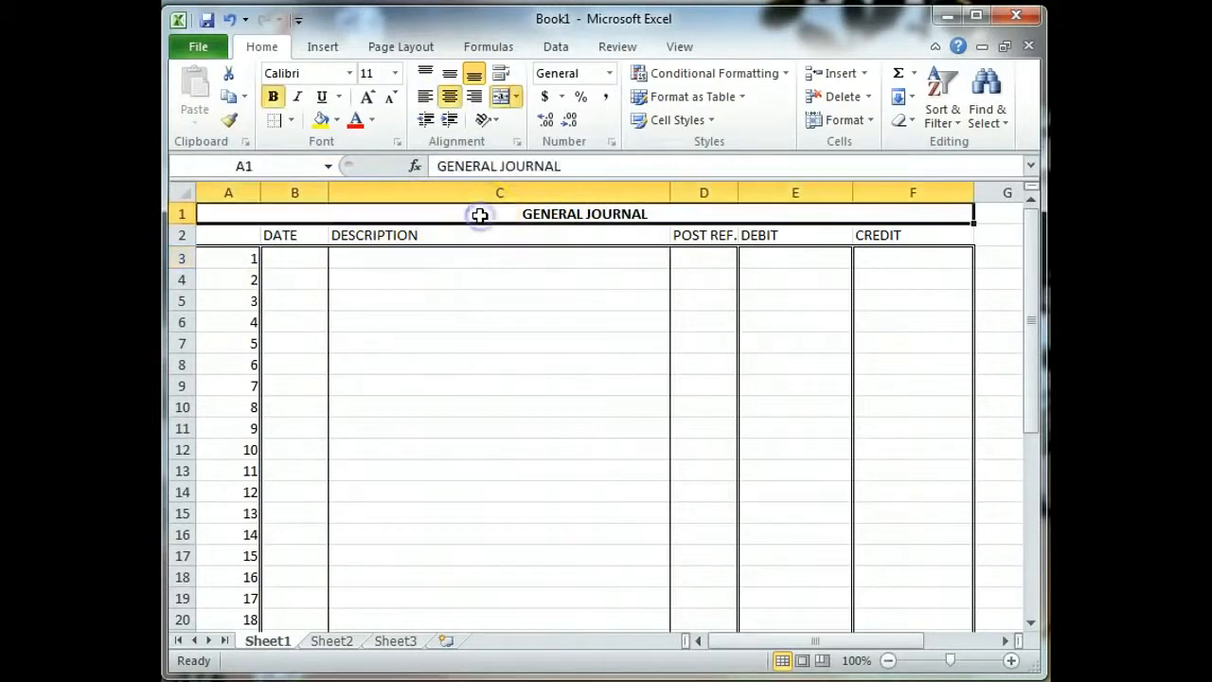
Step: Draw a solid border line along the bottom of the GENERAL JOURNAL title row, then exit drawing
click(294, 121)
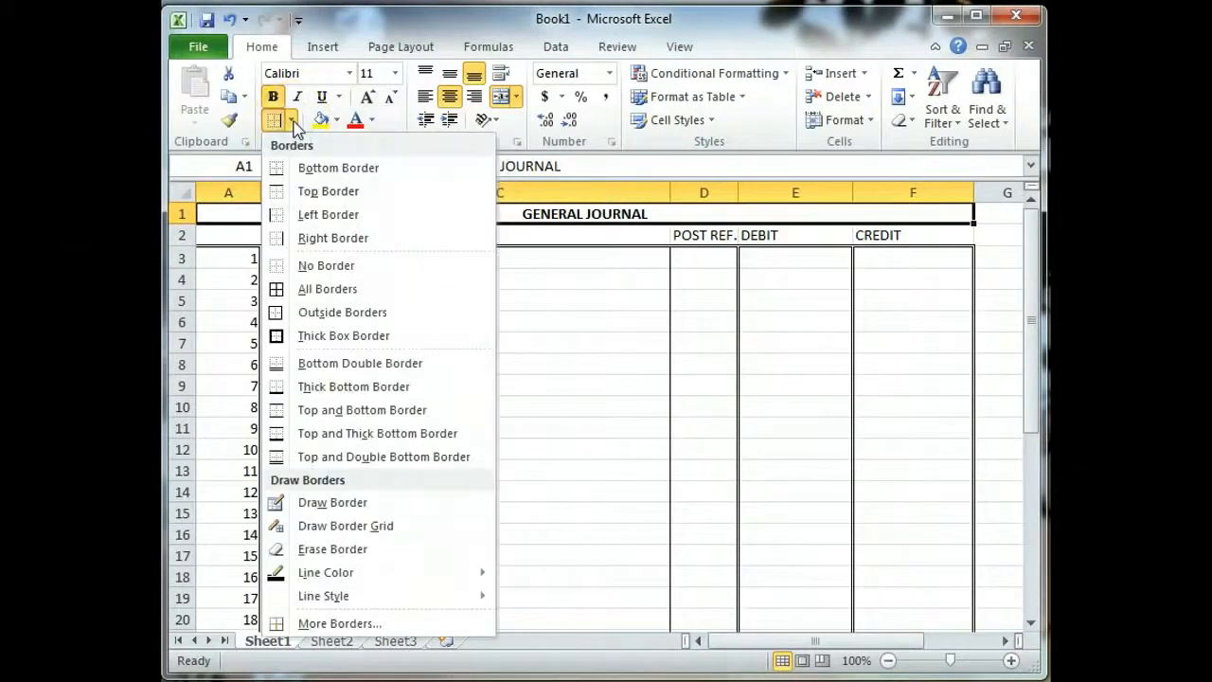
mouse_move(375, 602)
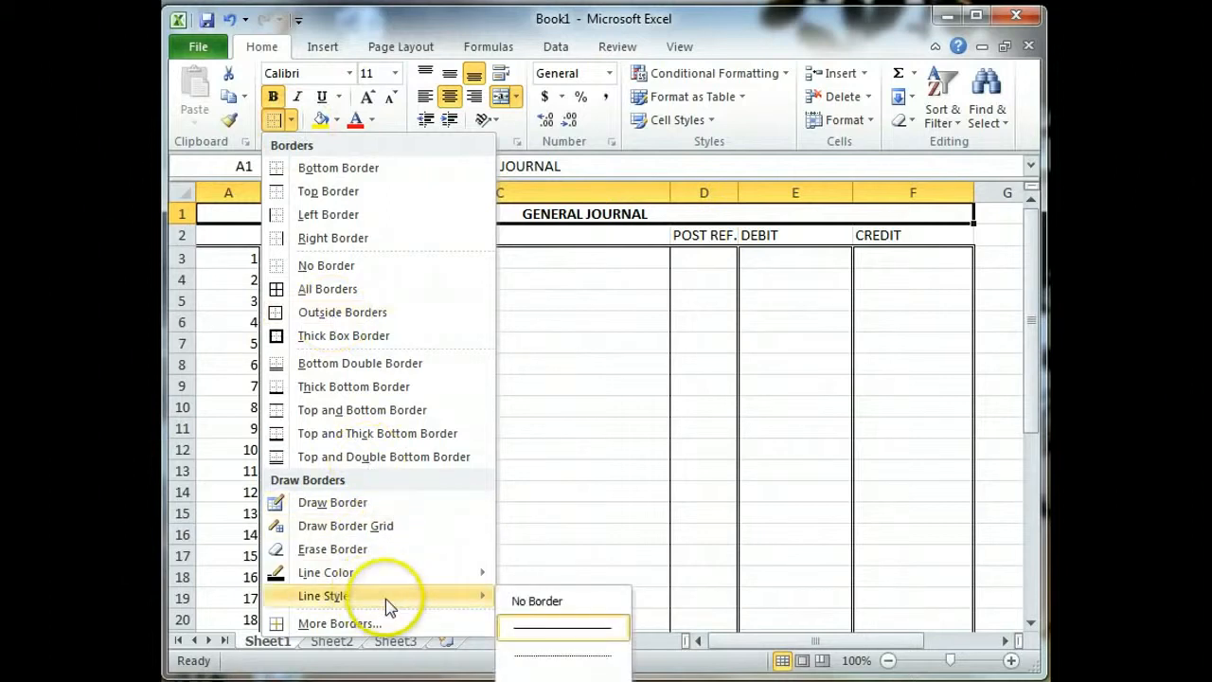
click(564, 629)
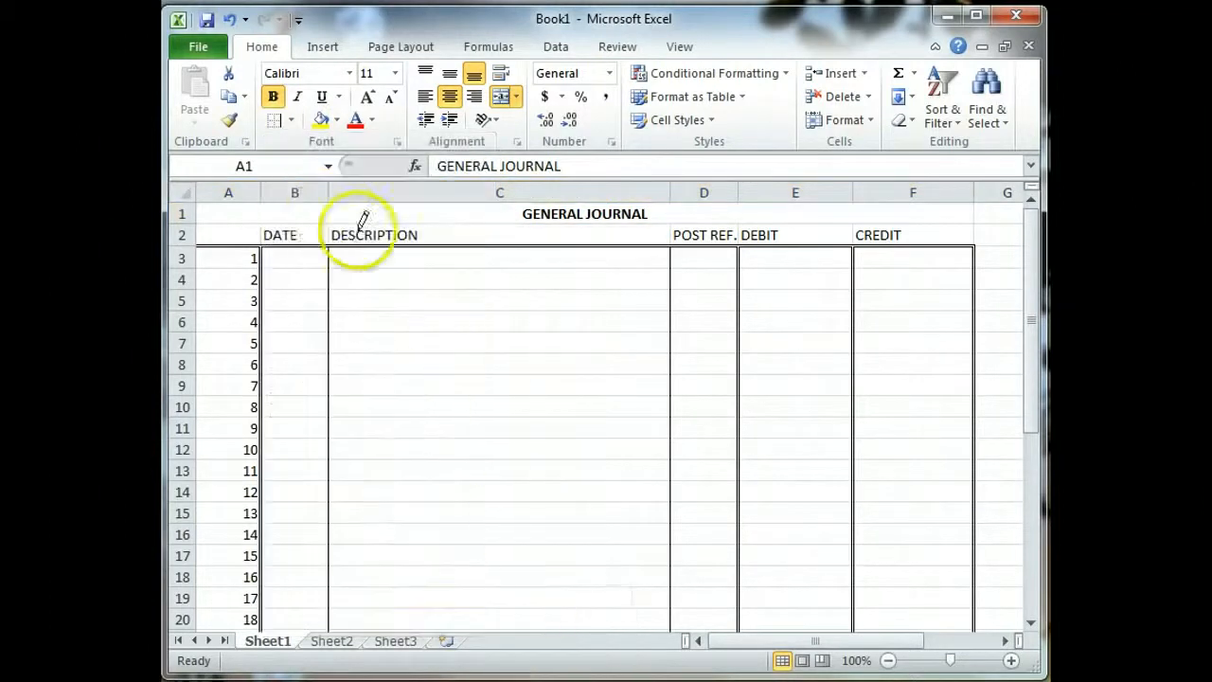
mouse_move(221, 214)
mouse_down()
mouse_move(579, 236)
mouse_move(724, 201)
mouse_move(917, 208)
mouse_up()
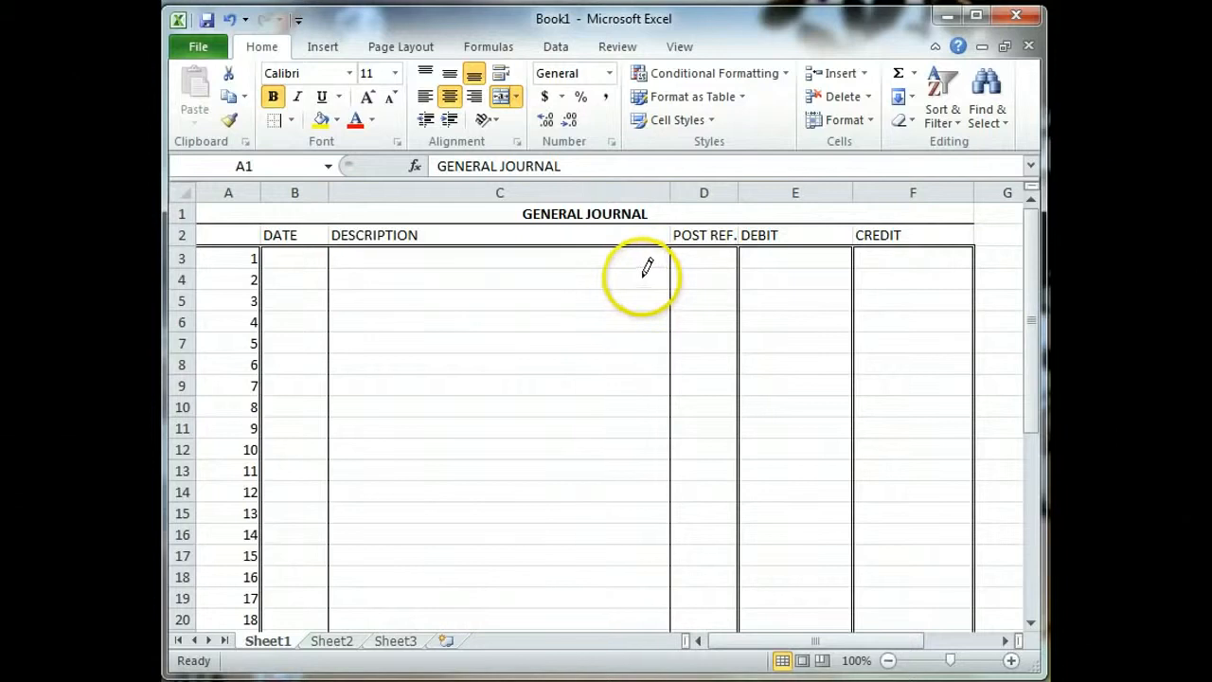
key(Escape)
click(609, 277)
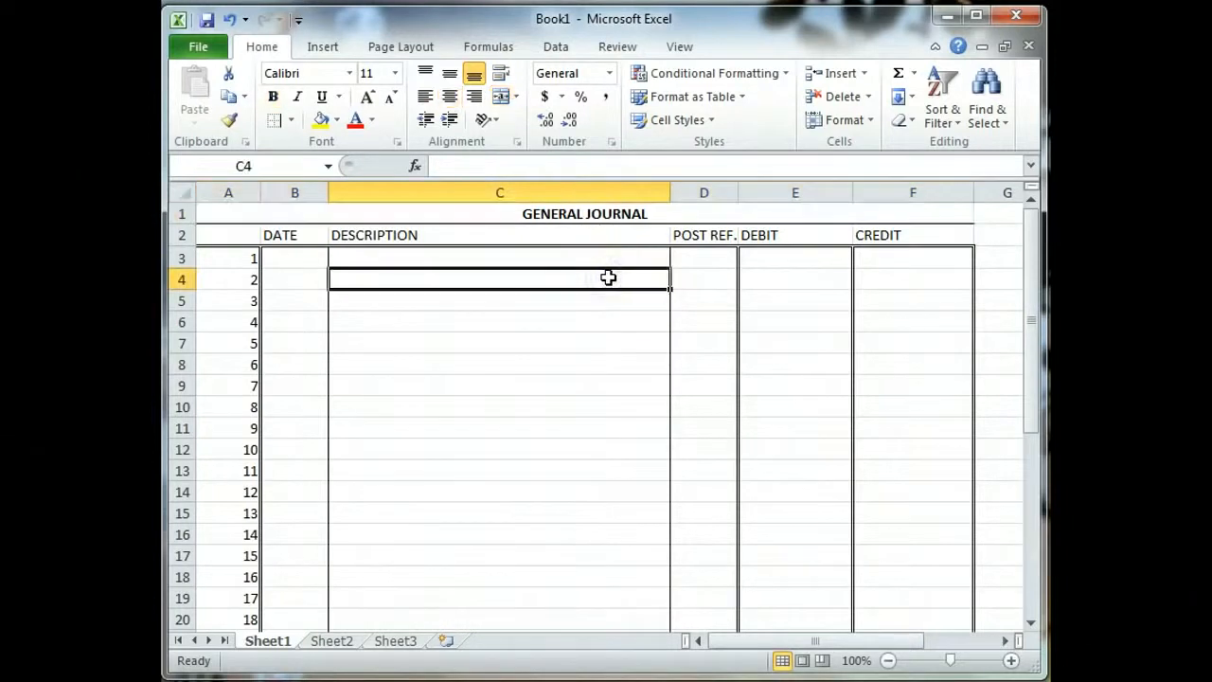
Step: Select the journal body range B3:F36 covering the entry columns
scroll(572, 424, down, 1)
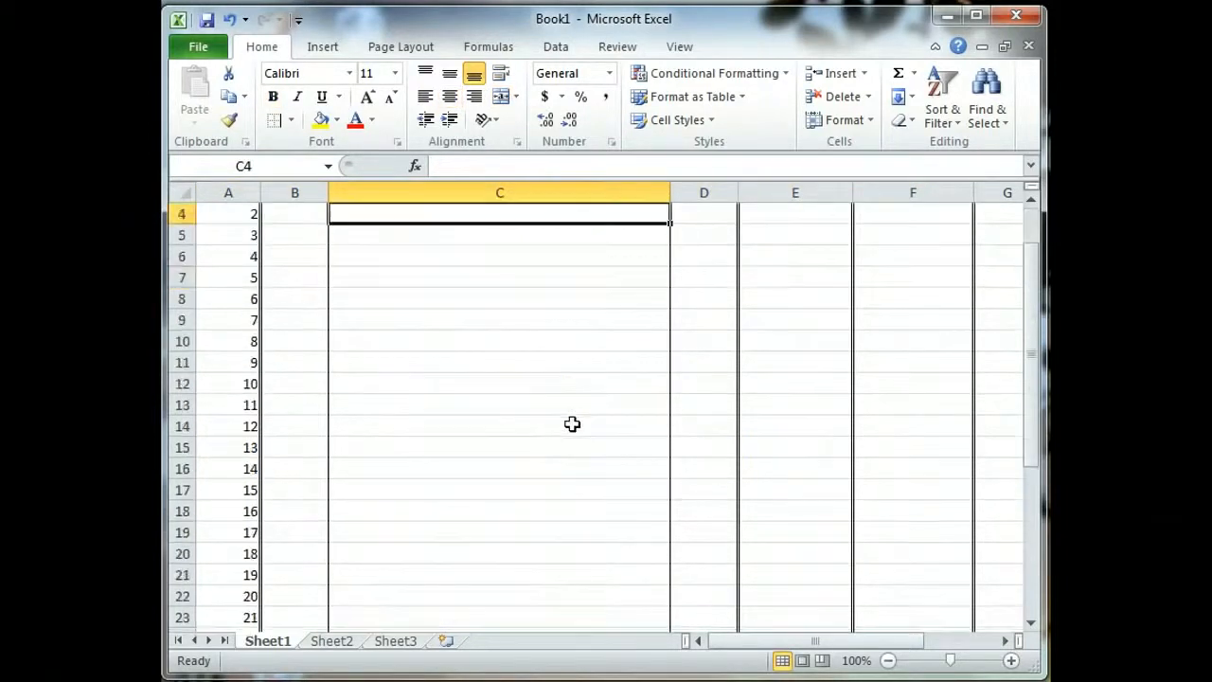
scroll(572, 424, up, 1)
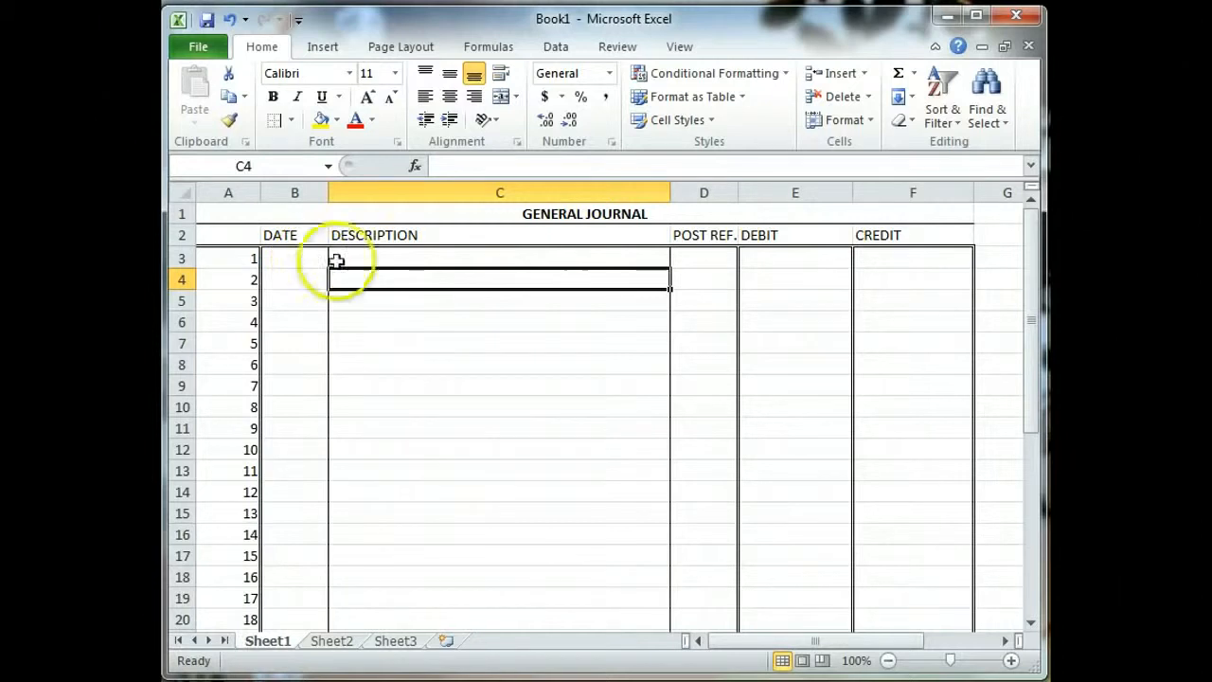
drag(294, 258, 926, 589)
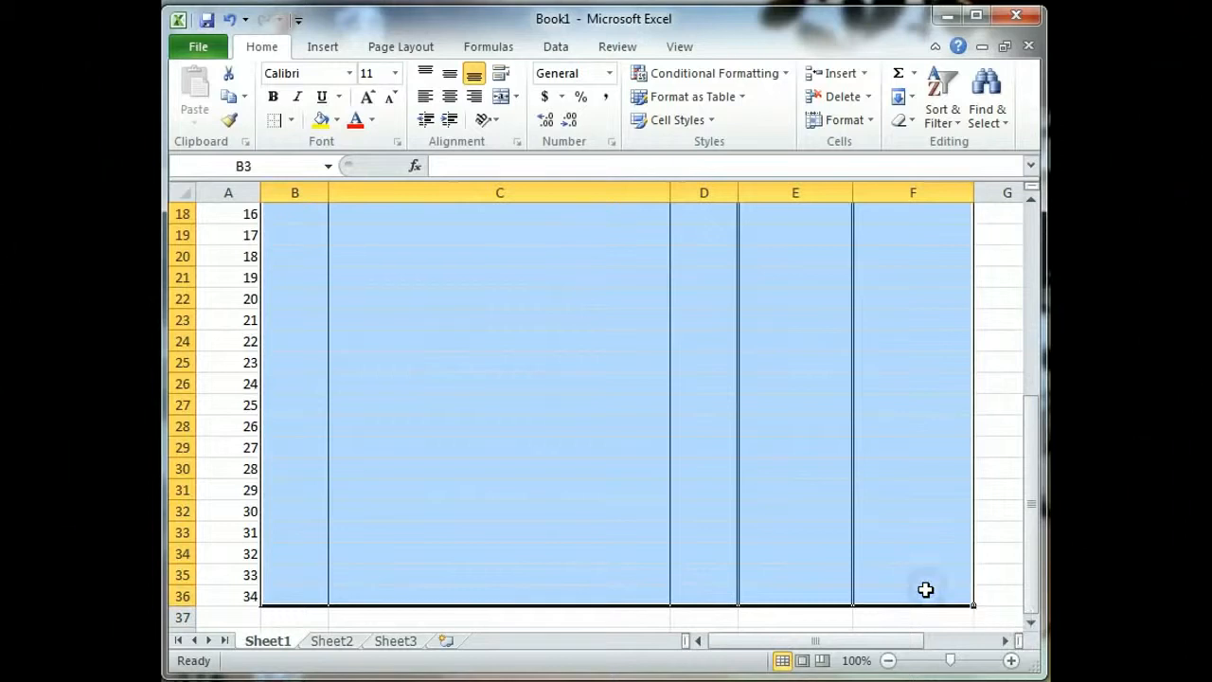
click(291, 121)
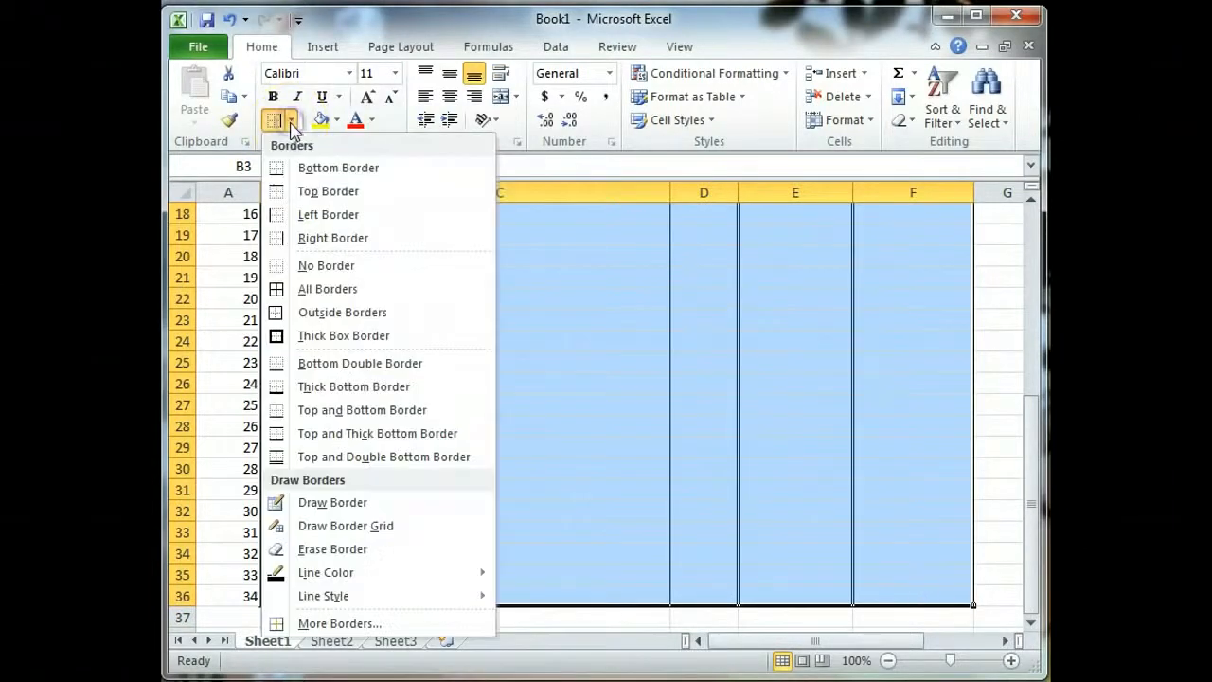
click(327, 289)
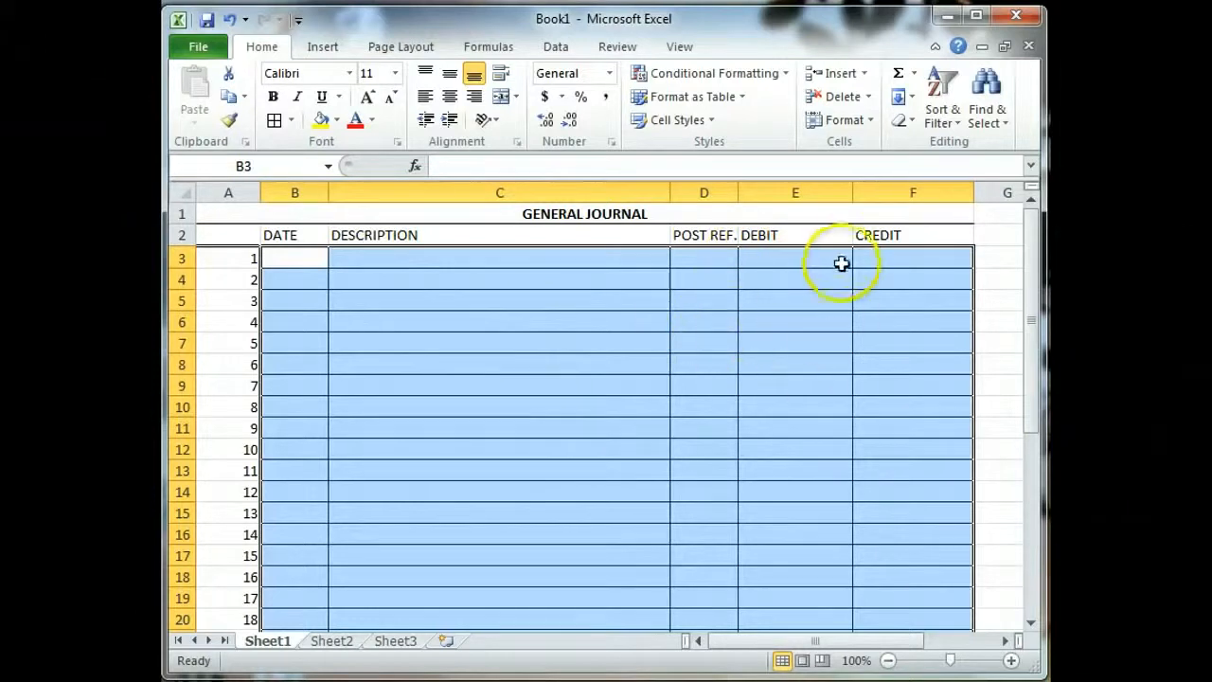
click(233, 21)
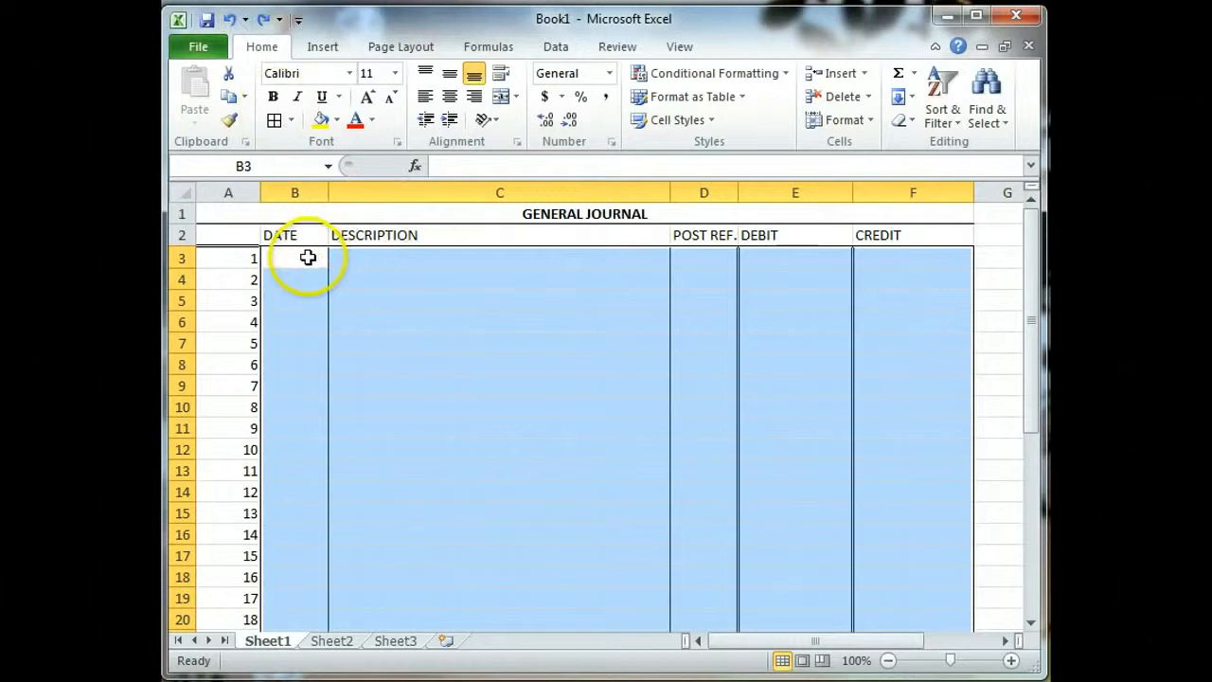
click(291, 120)
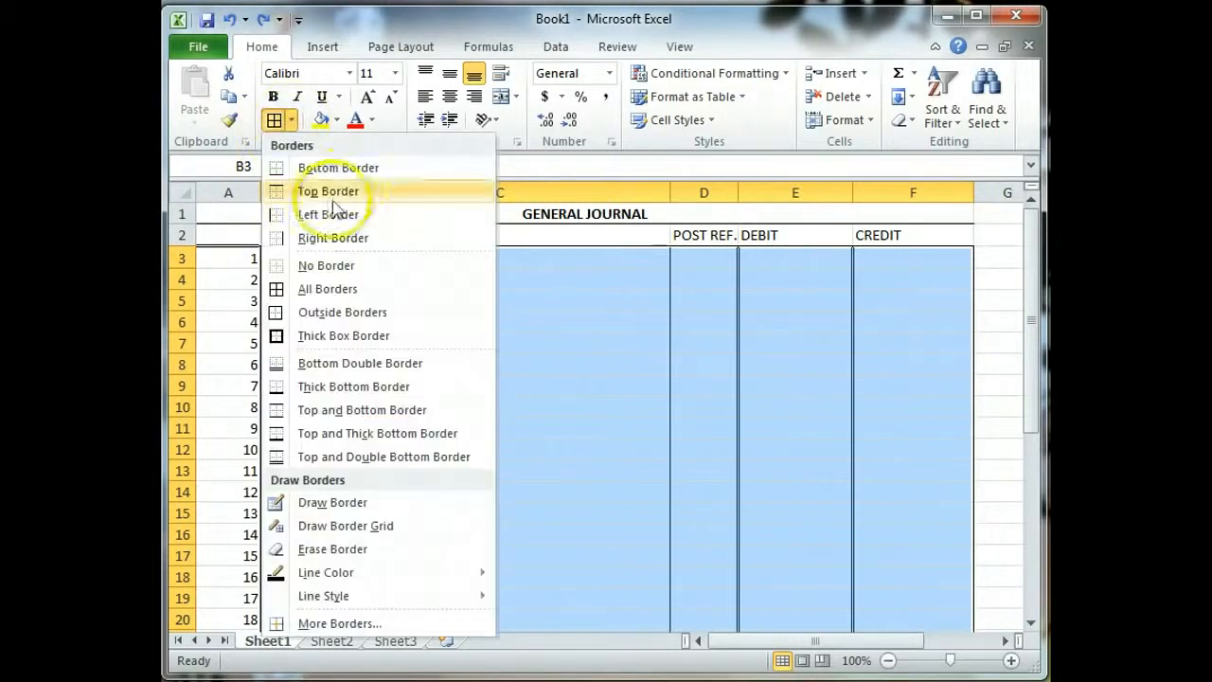
click(349, 169)
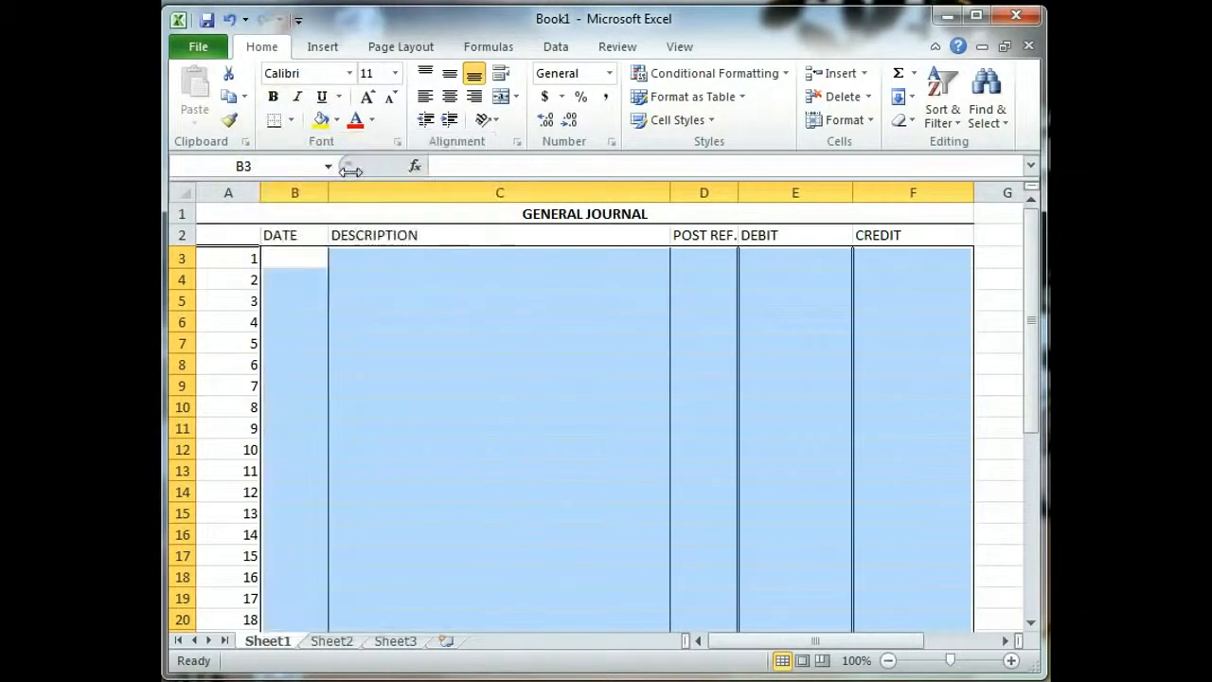
click(375, 322)
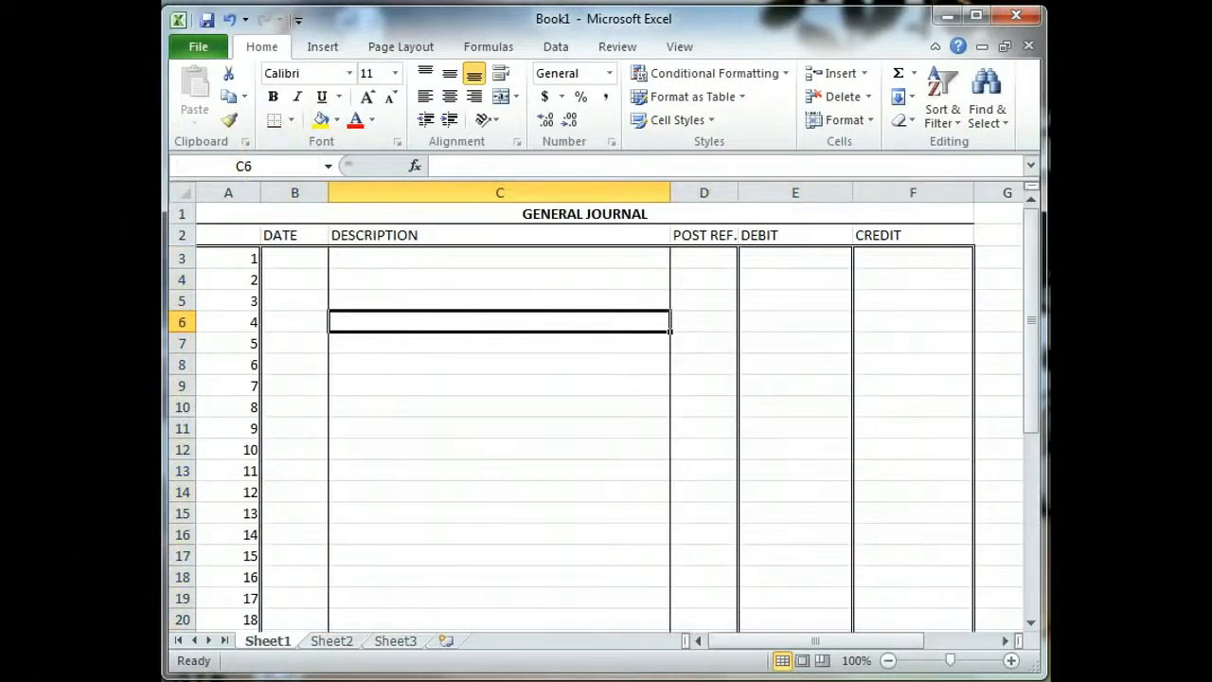
click(464, 449)
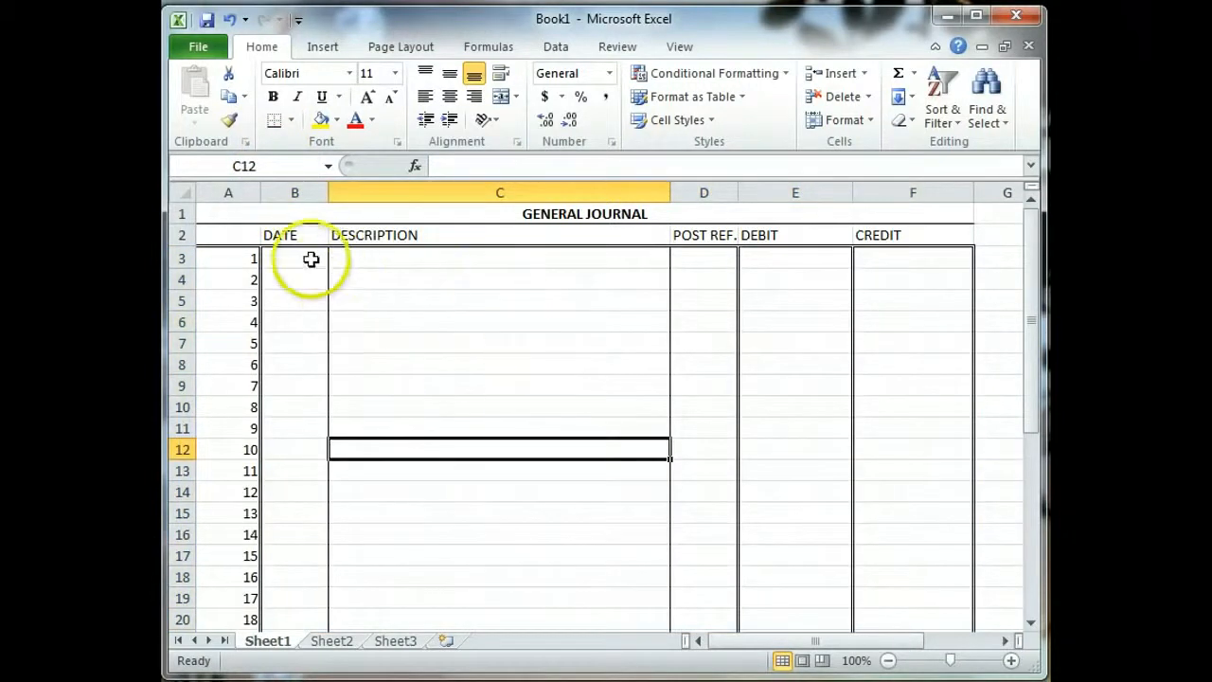
drag(301, 254, 879, 596)
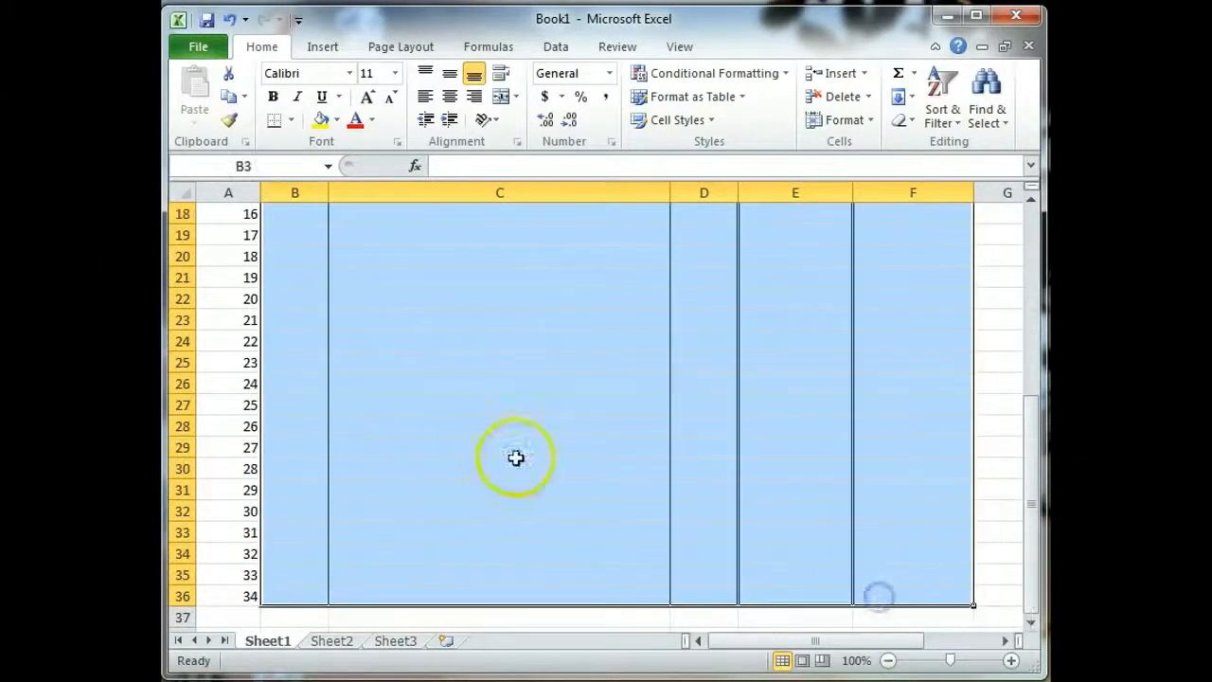
click(535, 478)
scroll(536, 481, up, 6)
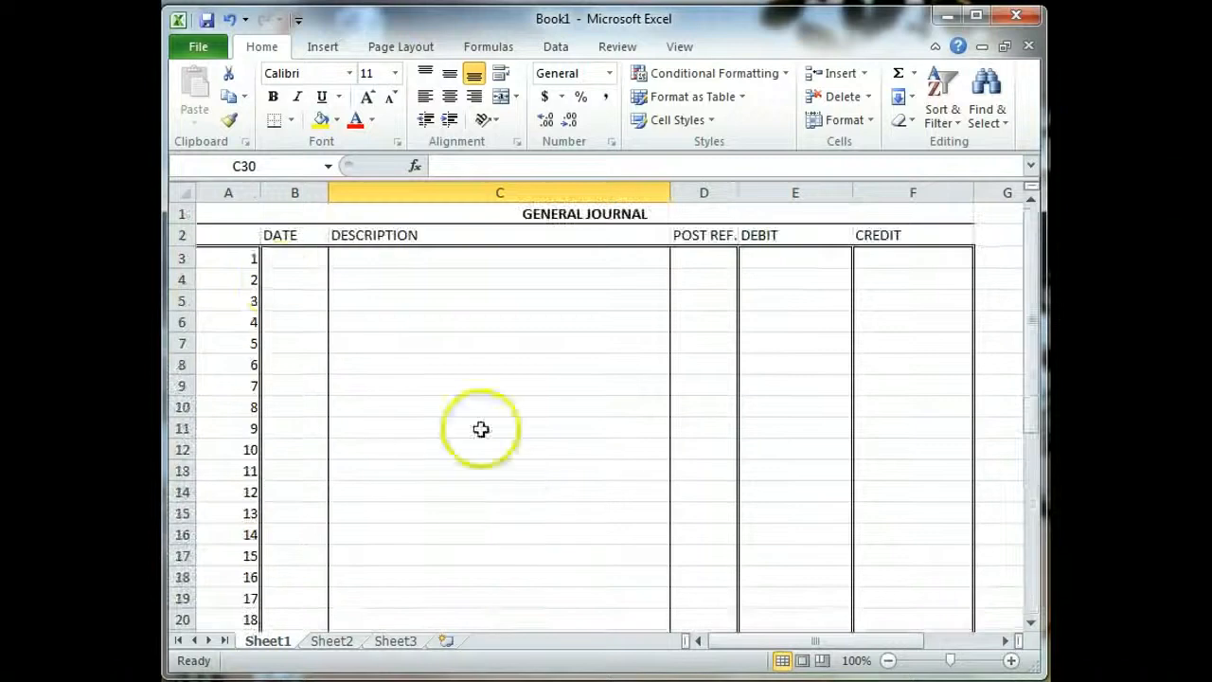
click(440, 300)
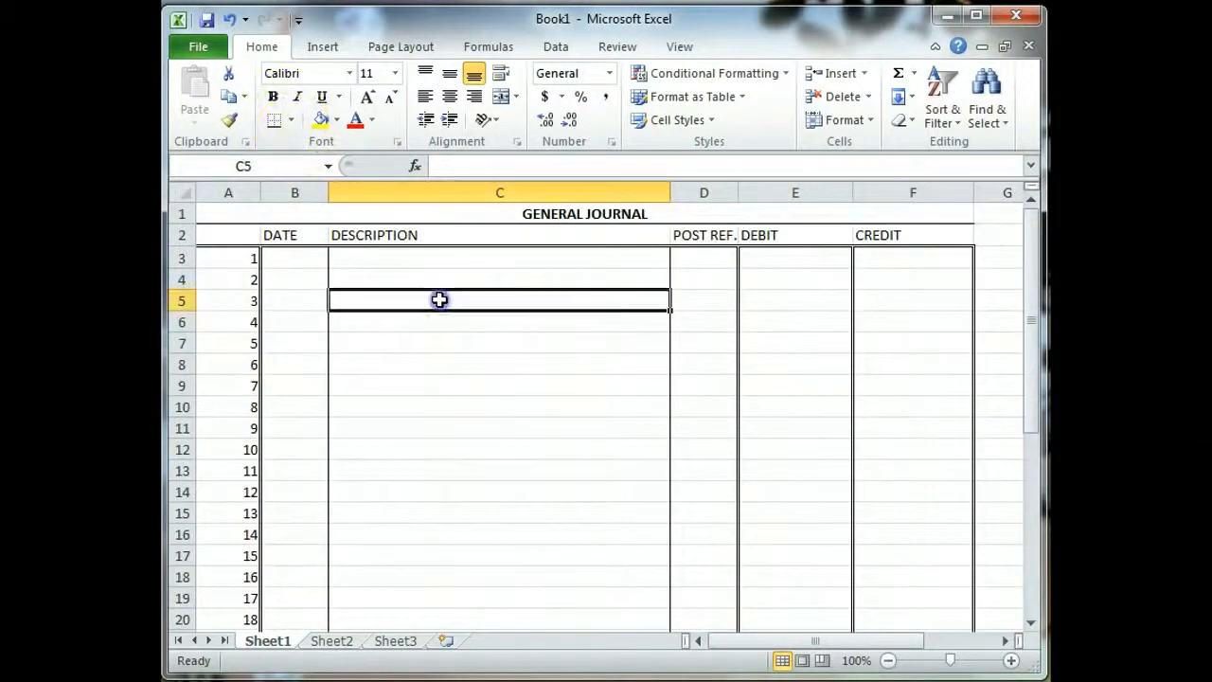